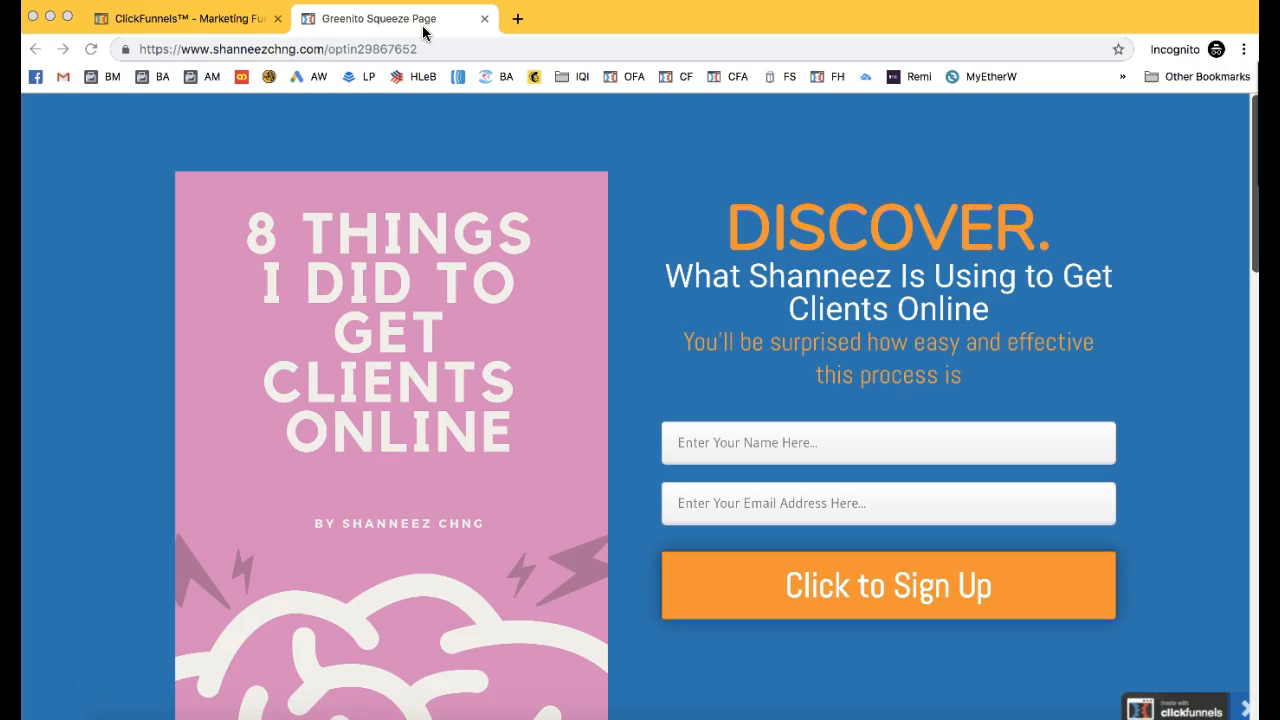
# Step: Open the control page of the Coaching Brochure Download step in the ClickFunnels page editor
pyautogui.click(181, 27)
pyautogui.click(129, 271)
pyautogui.click(175, 24)
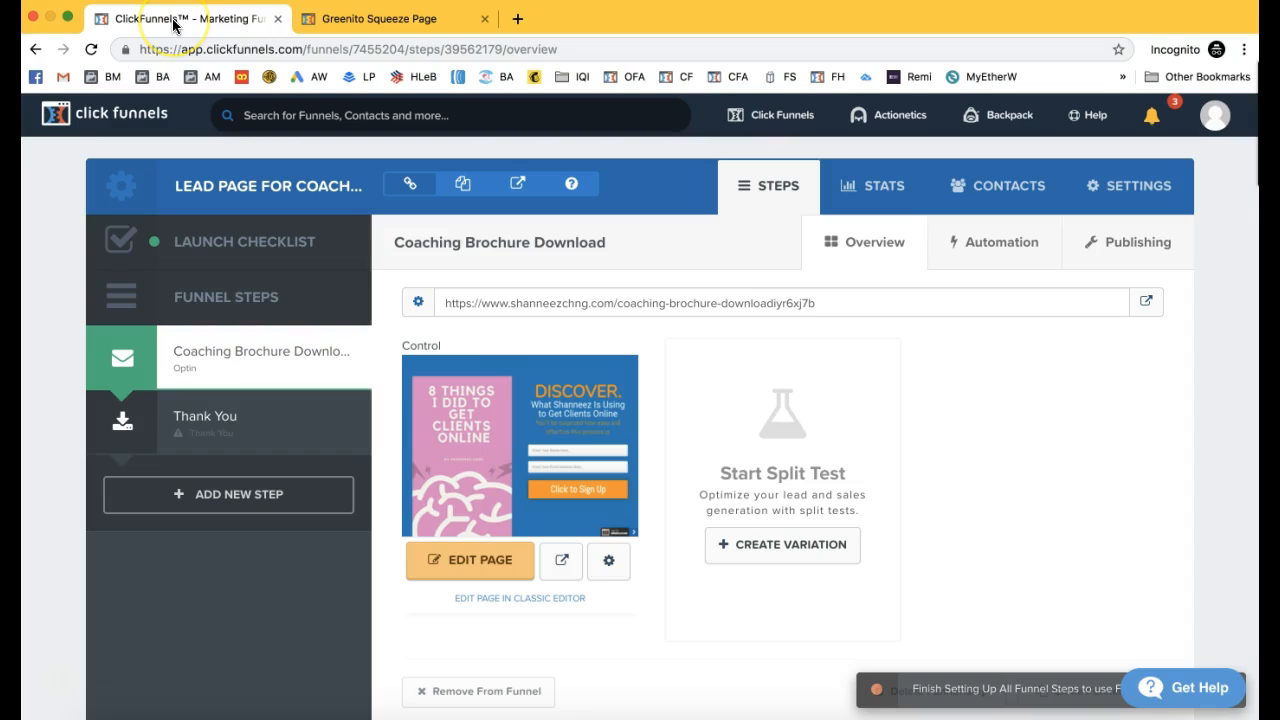
pyautogui.click(521, 429)
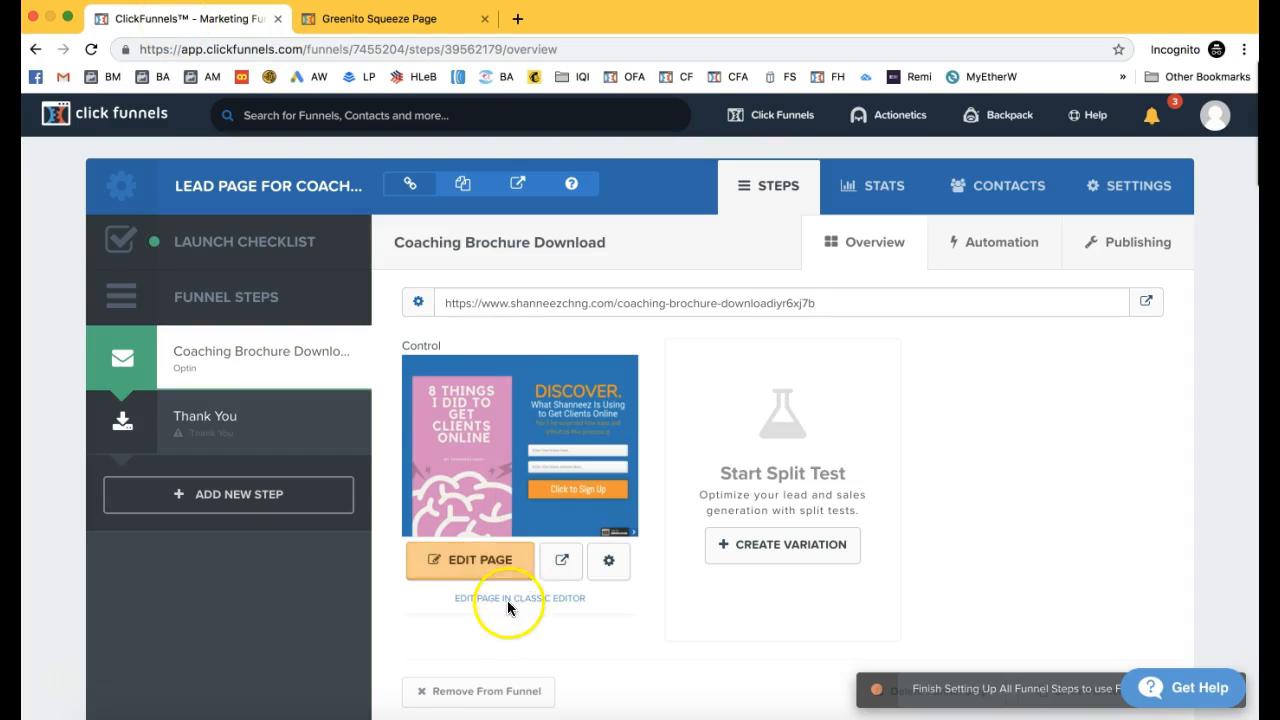
pyautogui.click(485, 561)
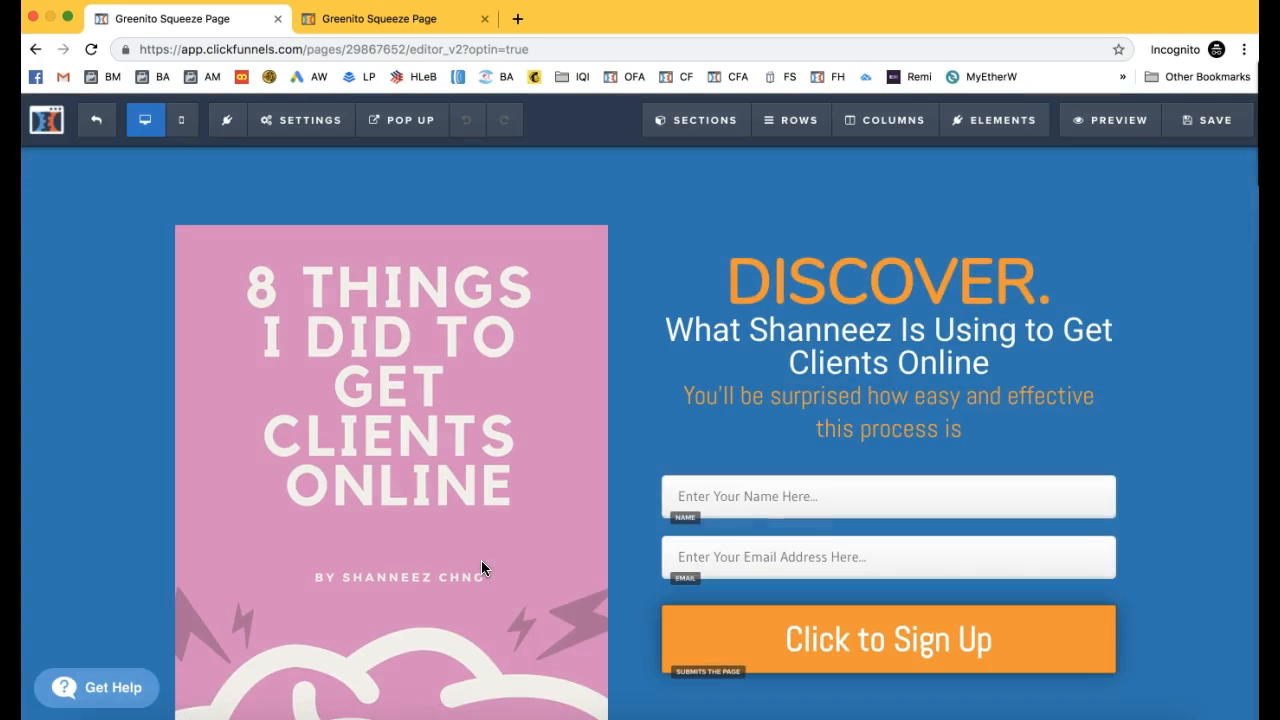
# Step: Set the page title in the SEO meta data to "8 Things To Do To Get Clients Online"
pyautogui.click(313, 121)
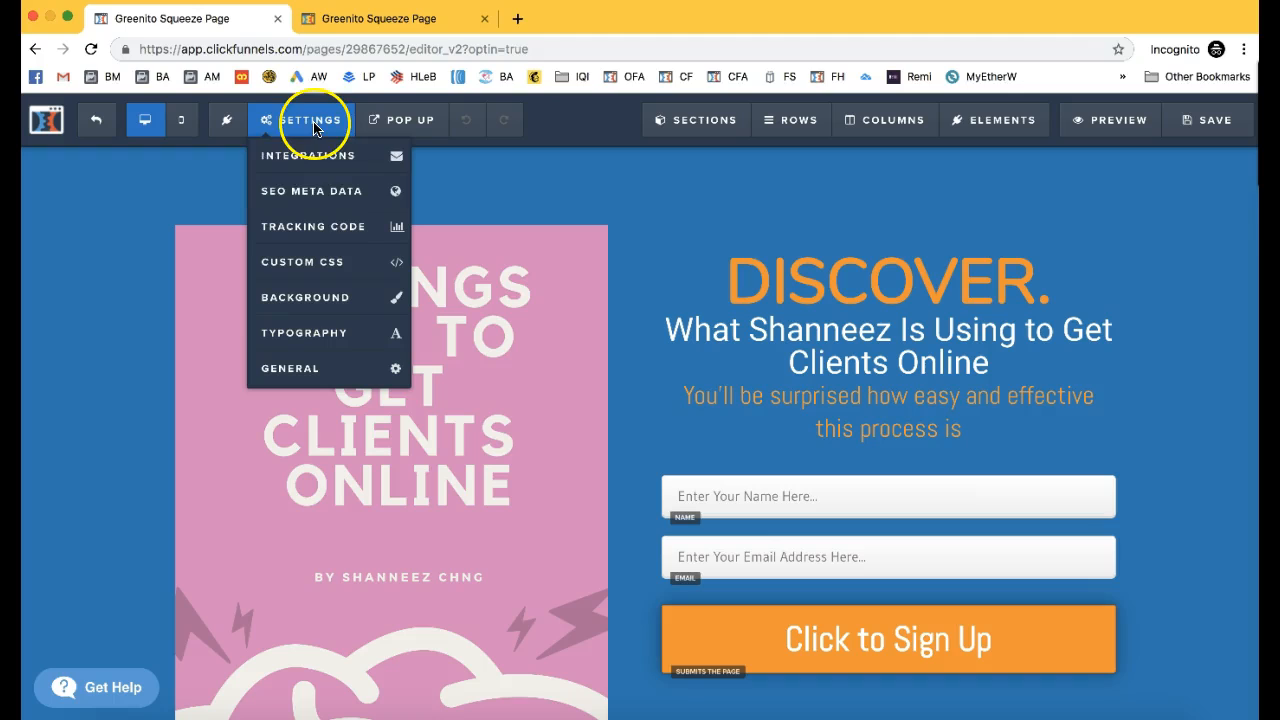
pyautogui.click(333, 192)
pyautogui.click(333, 192)
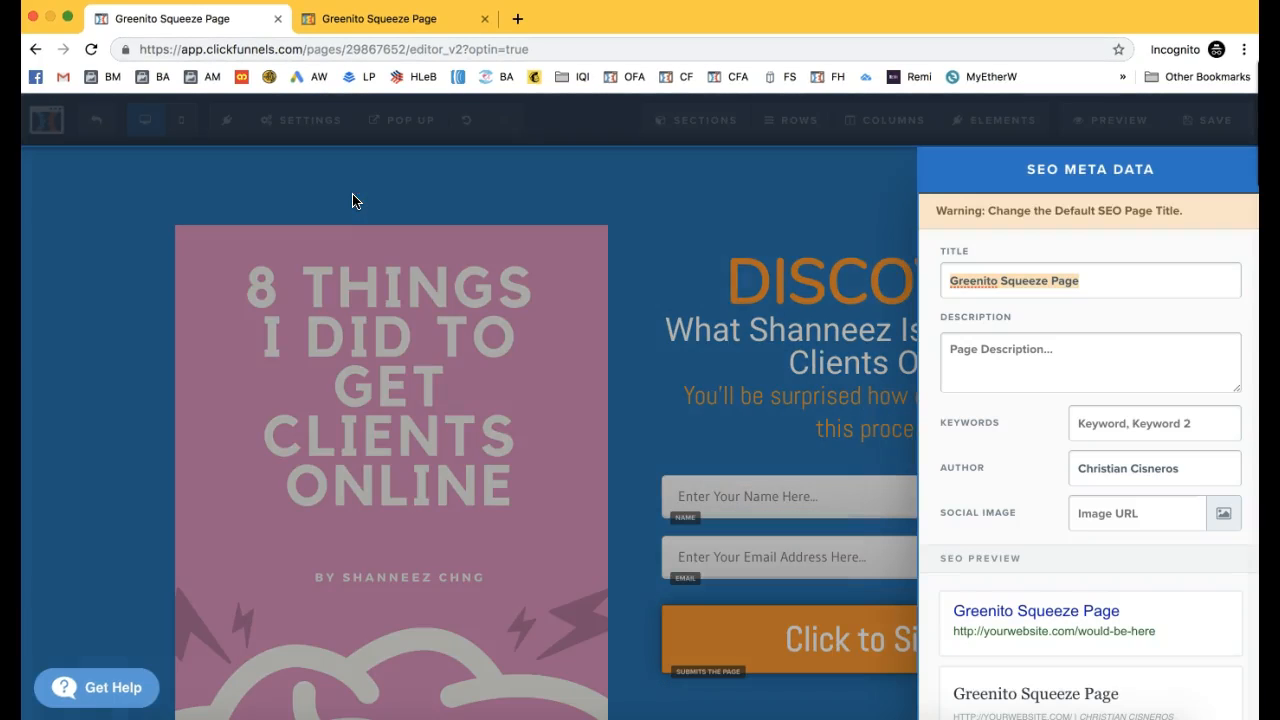
pyautogui.moveTo(991, 283); pyautogui.dragTo(1083, 283)
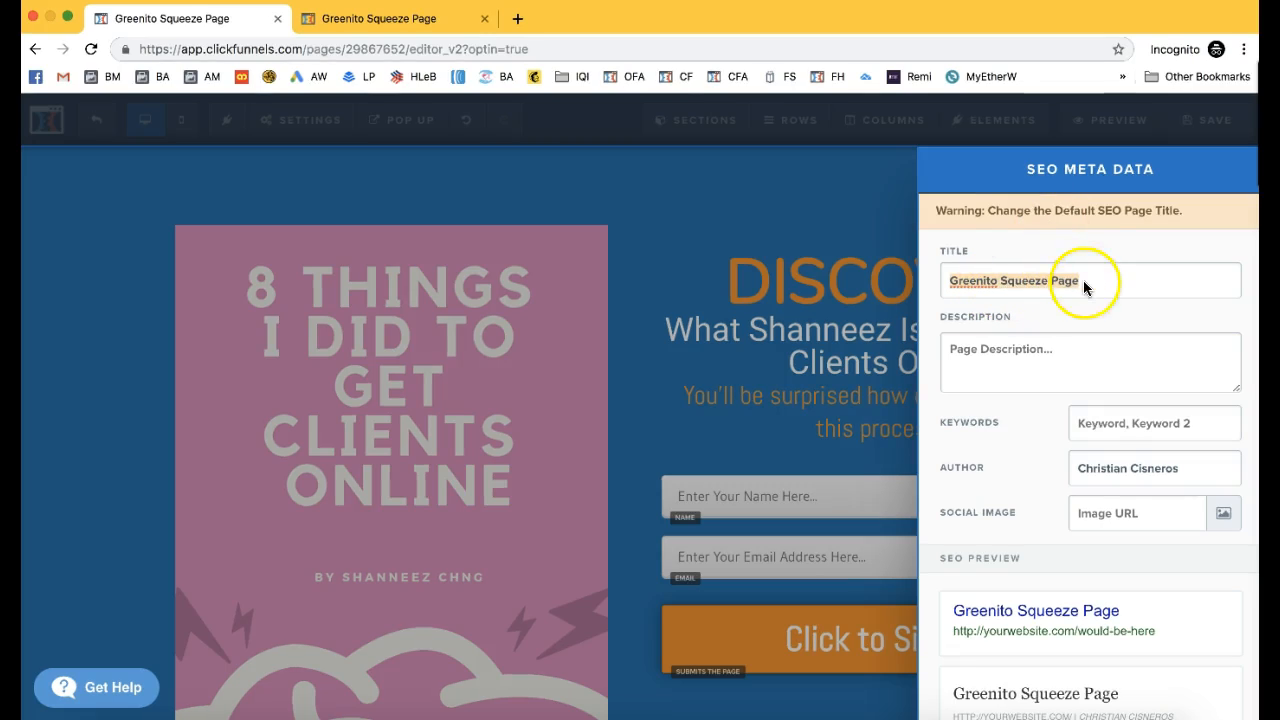
pyautogui.press('BackSpace')
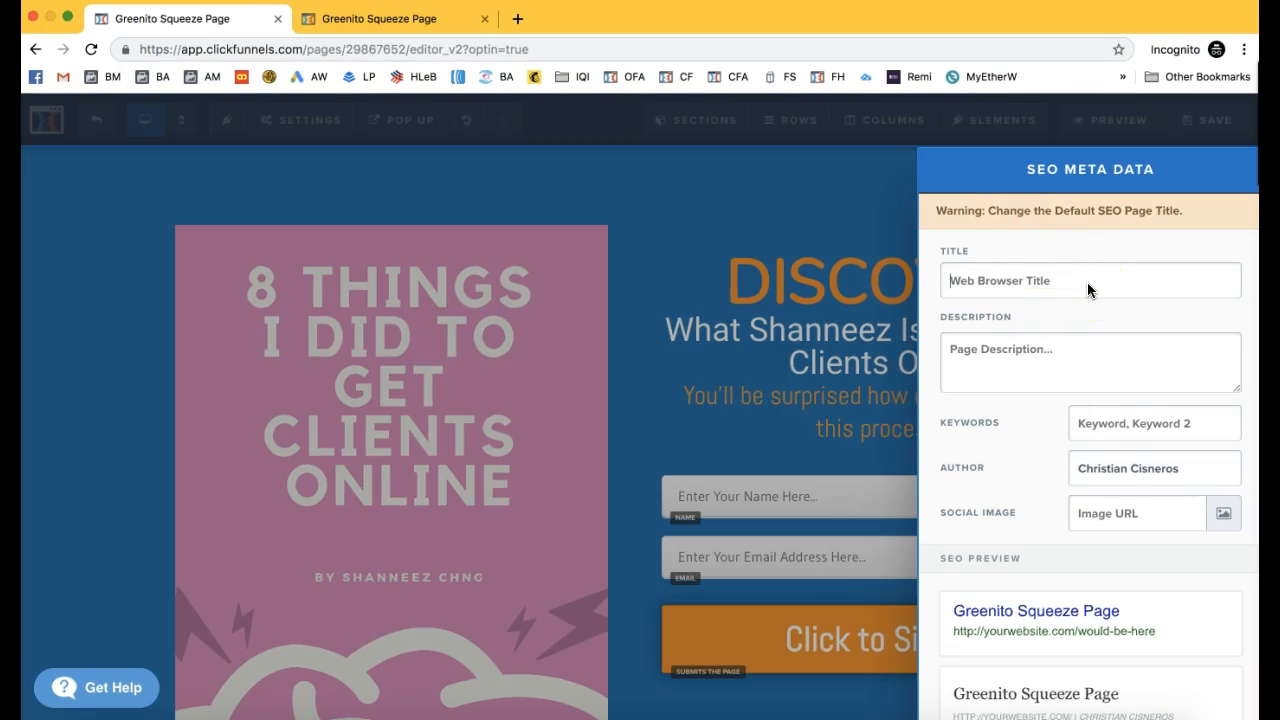
pyautogui.write('8 Things ')
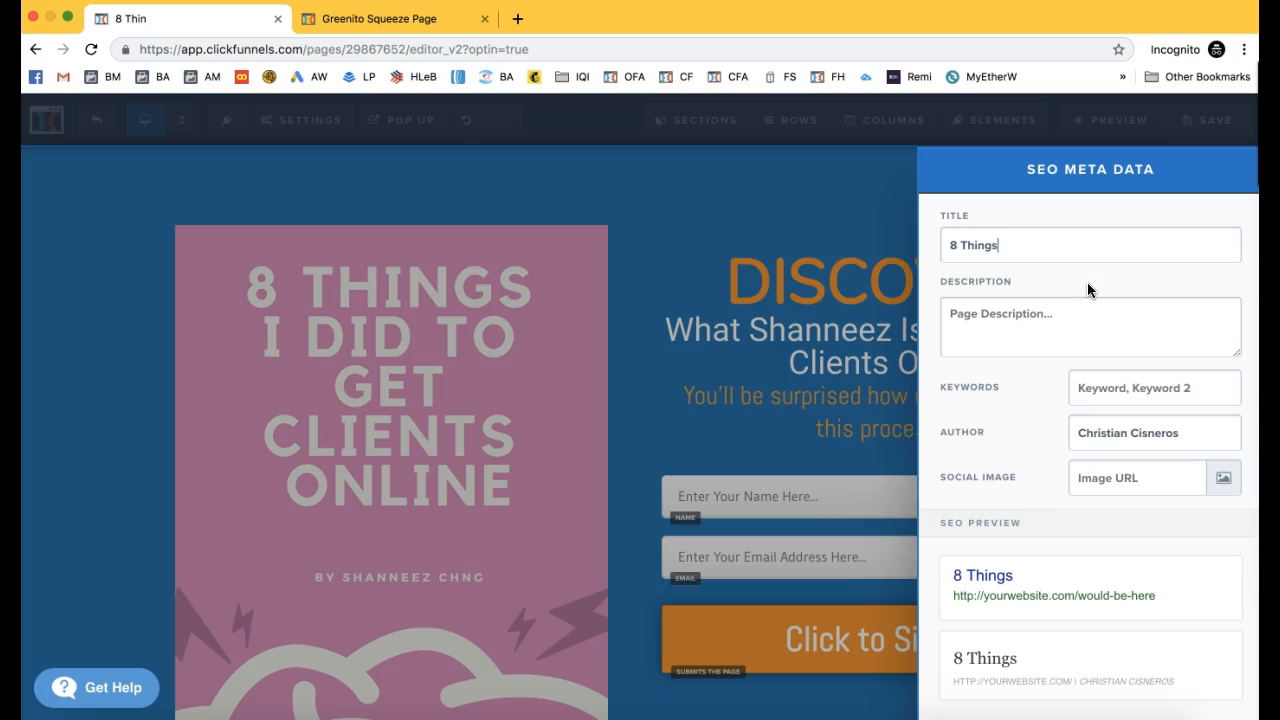
pyautogui.write('To Do')
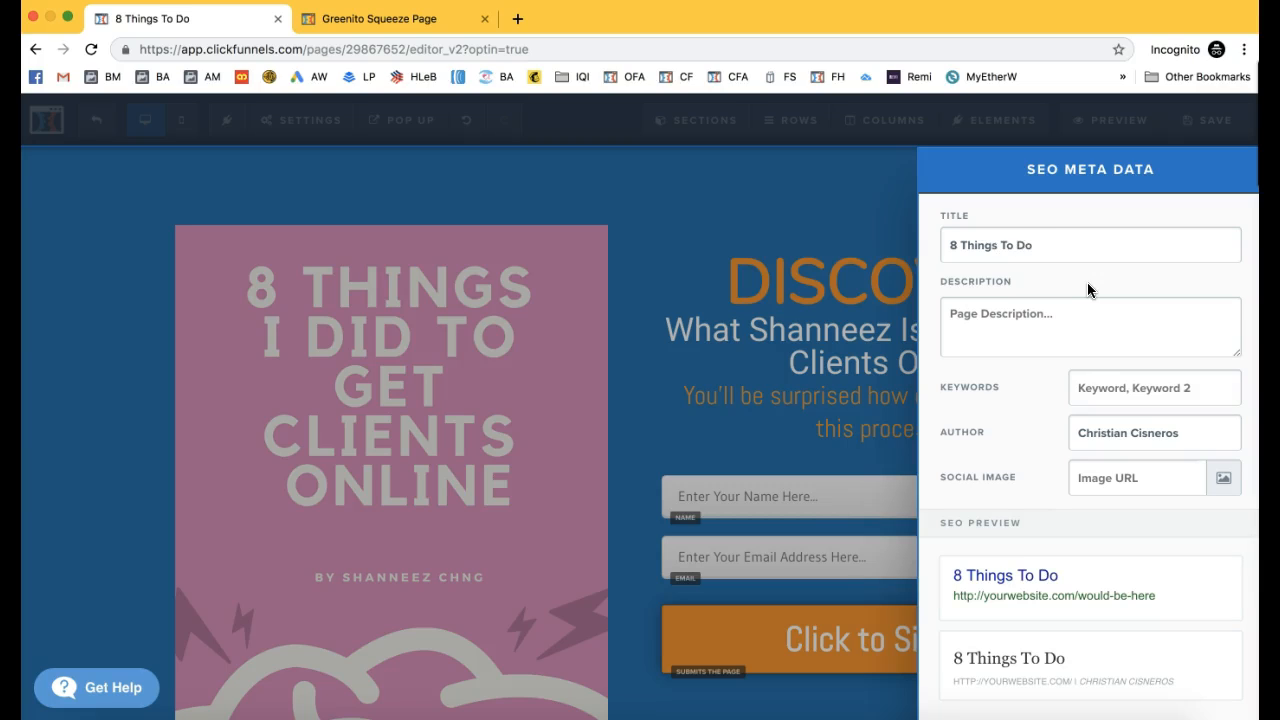
pyautogui.write(' To Get Clients Online')
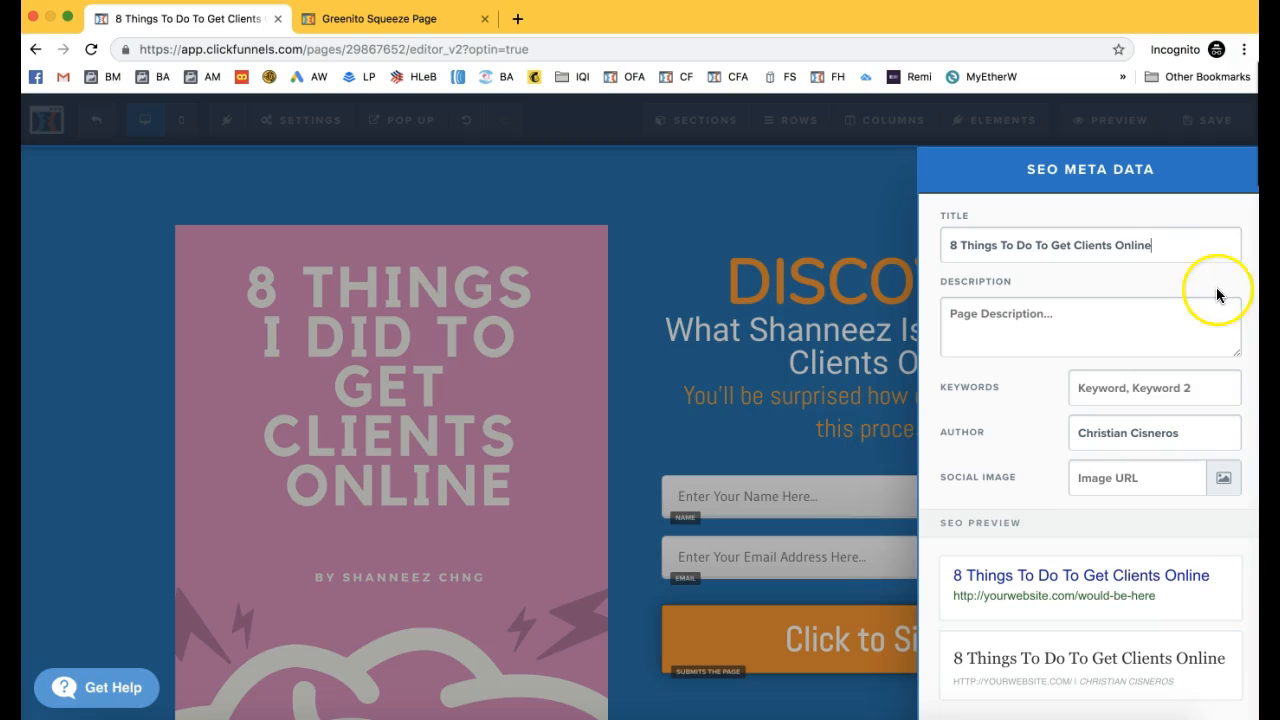
# Step: Set the SEO description to "Discover The 8 Things To Do To Get Clients Online. Find Out More", reusing the copied title text
pyautogui.moveTo(1153, 246); pyautogui.dragTo(946, 244)
pyautogui.press('super+c')
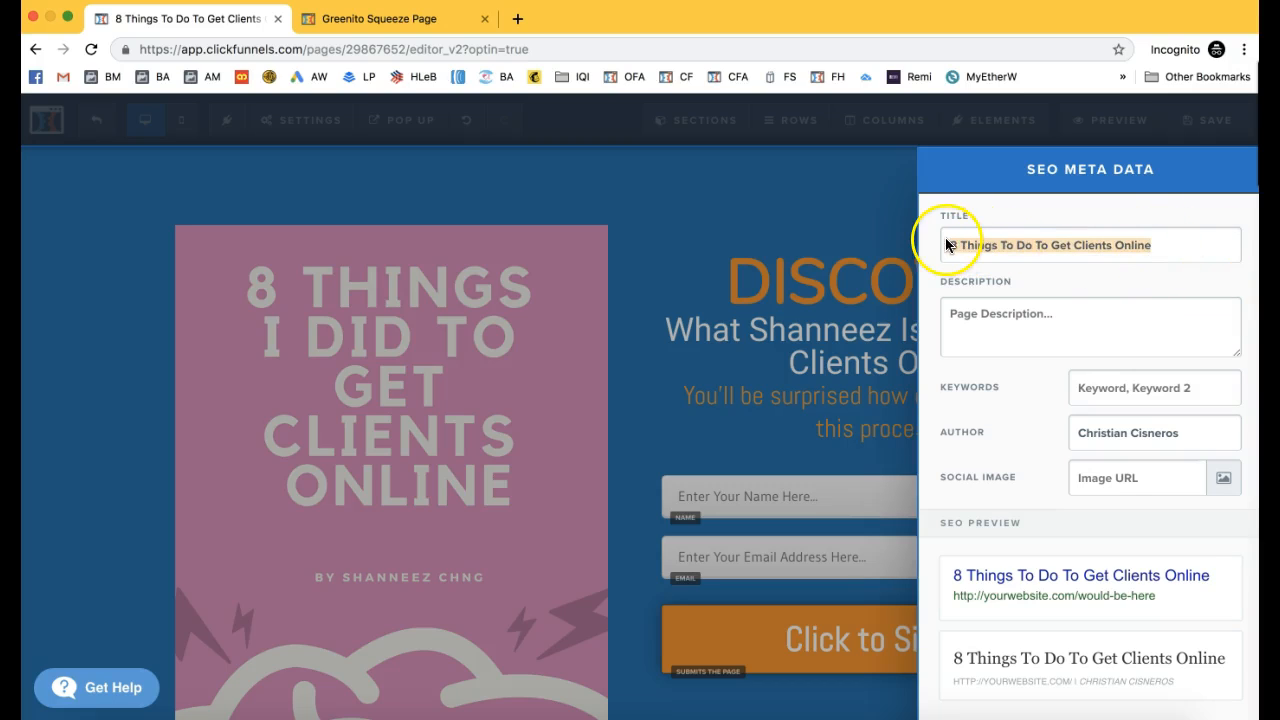
pyautogui.click(991, 325)
pyautogui.press('super+v')
pyautogui.write('Discover The')
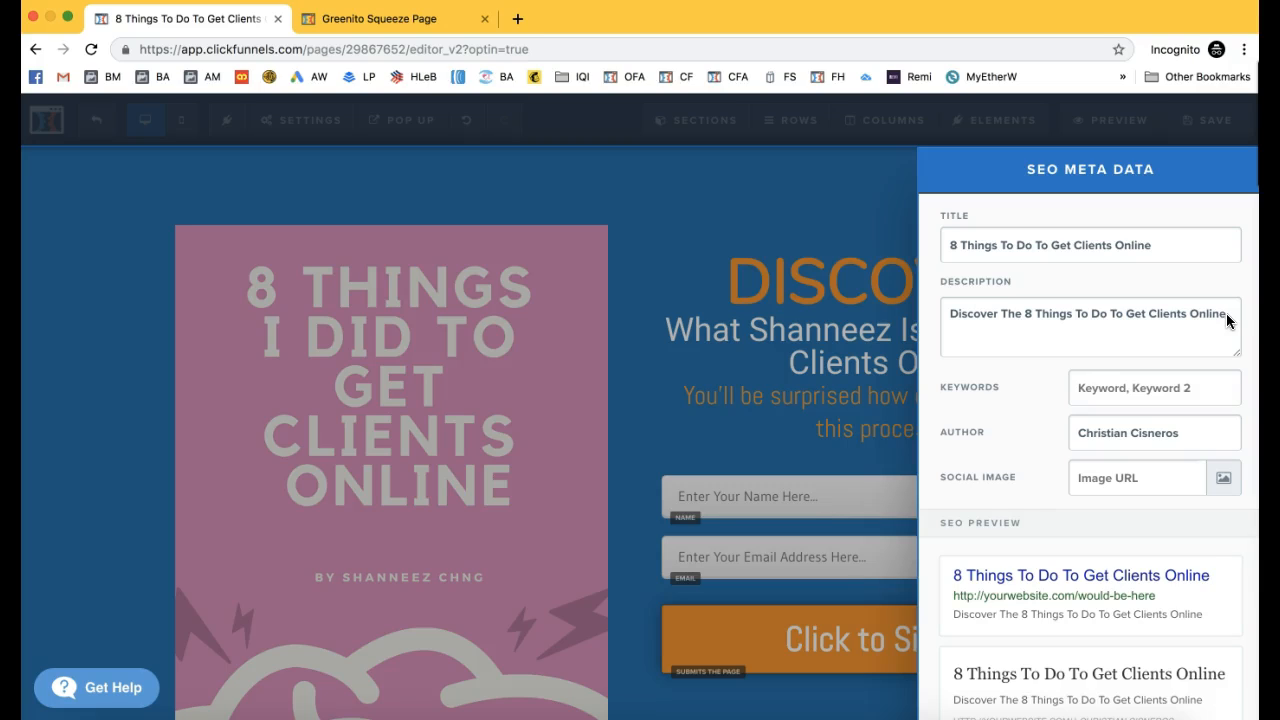
pyautogui.write('Find Out More')
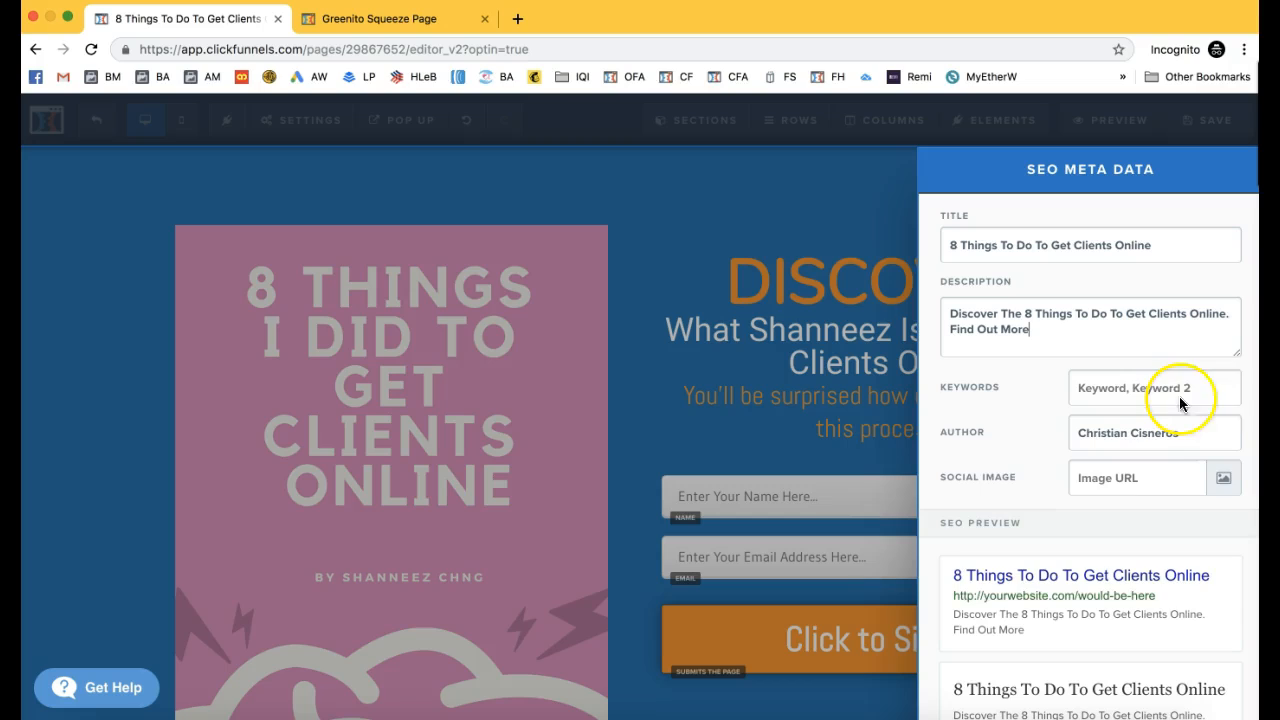
# Step: Set the SEO keywords to "getting clients online" and replace the author with the page owner's full name
pyautogui.click(1212, 400)
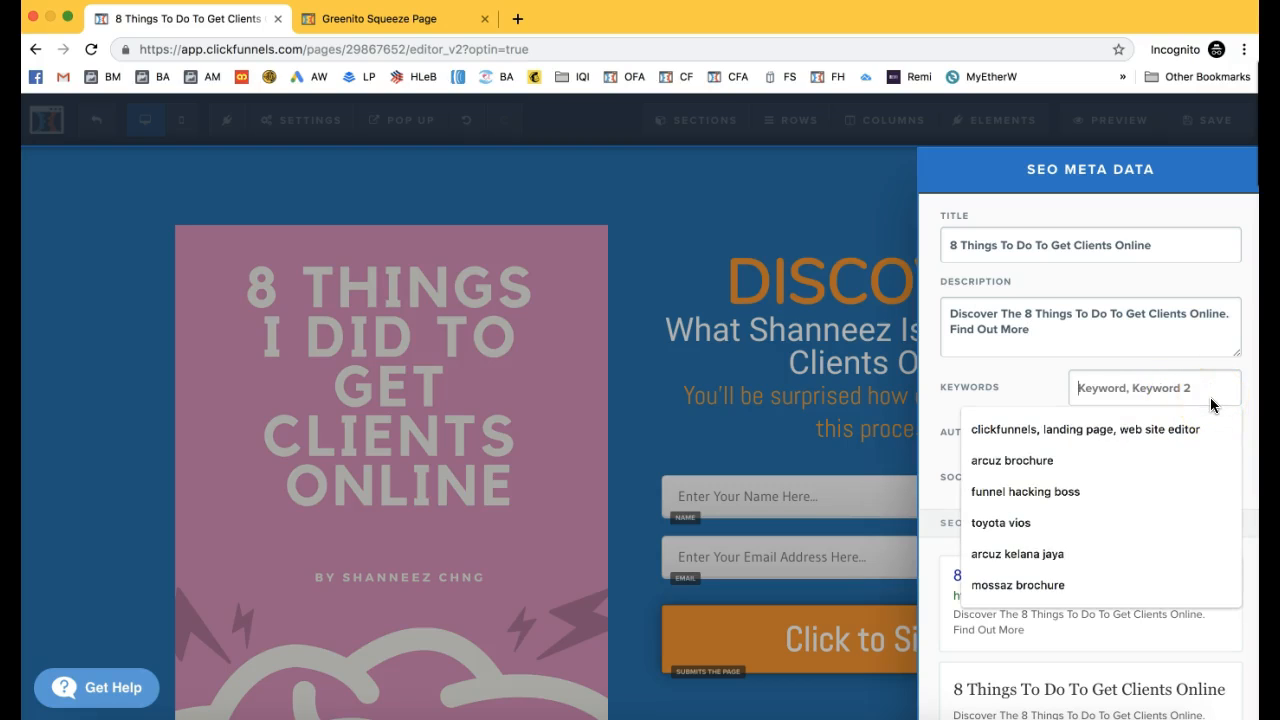
pyautogui.write('getting clients online')
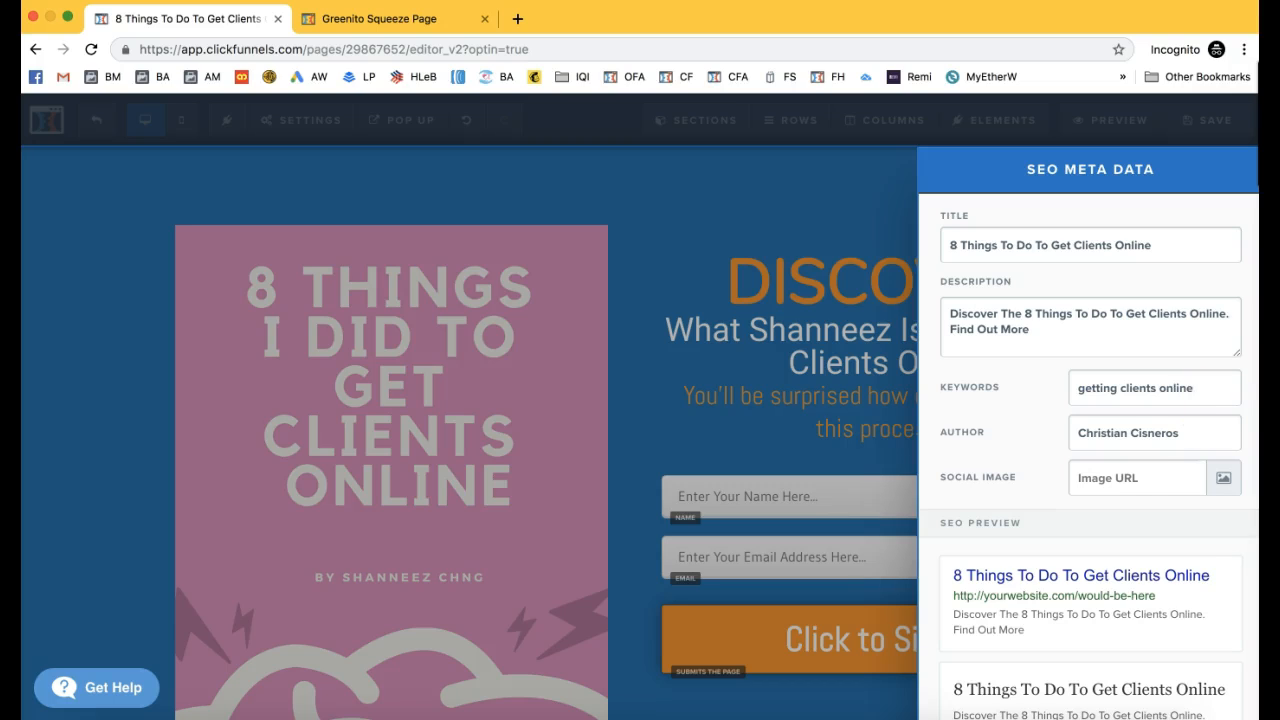
pyautogui.moveTo(1190, 434); pyautogui.dragTo(1068, 428)
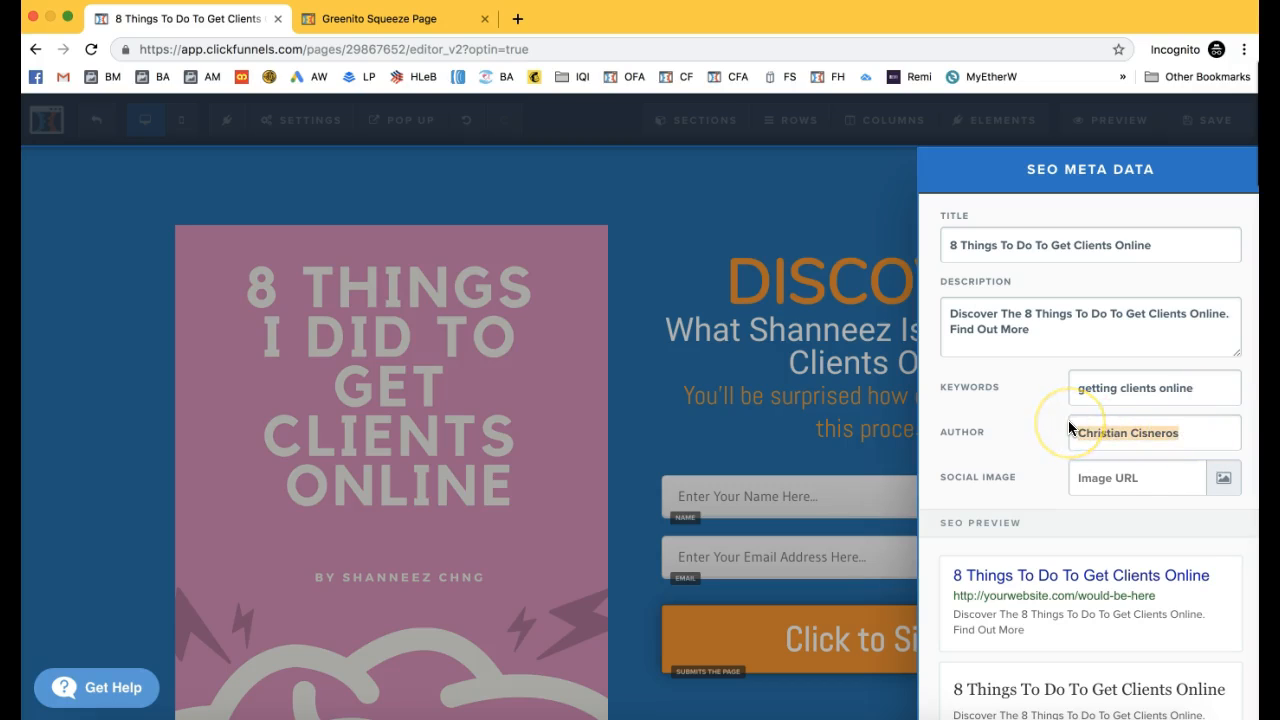
pyautogui.write('Shanneez CHng')
pyautogui.press('BackSpace')
pyautogui.press('BackSpace')
pyautogui.press('BackSpace')
pyautogui.write('hng')
pyautogui.click(1163, 491)
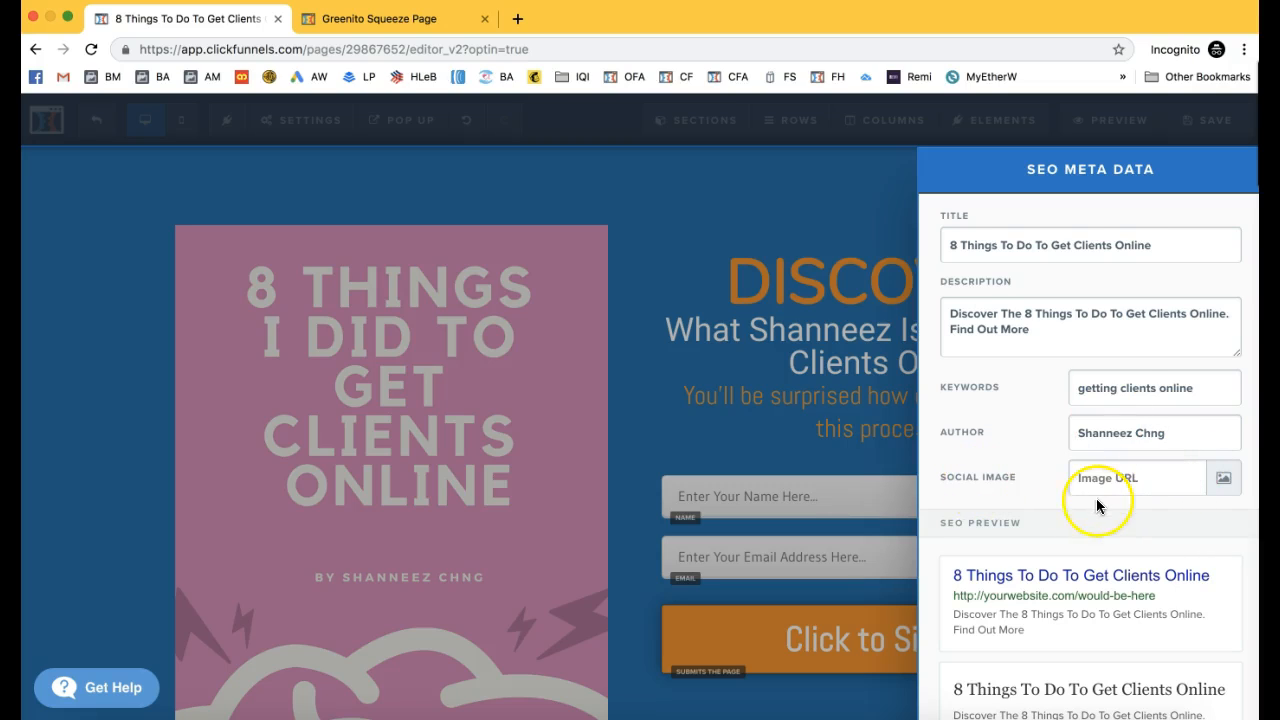
# Step: Review the SEO preview, close the SEO meta data settings and save the page
pyautogui.scroll(-1, 1096, 498)
pyautogui.click(1163, 434)
pyautogui.click(939, 381)
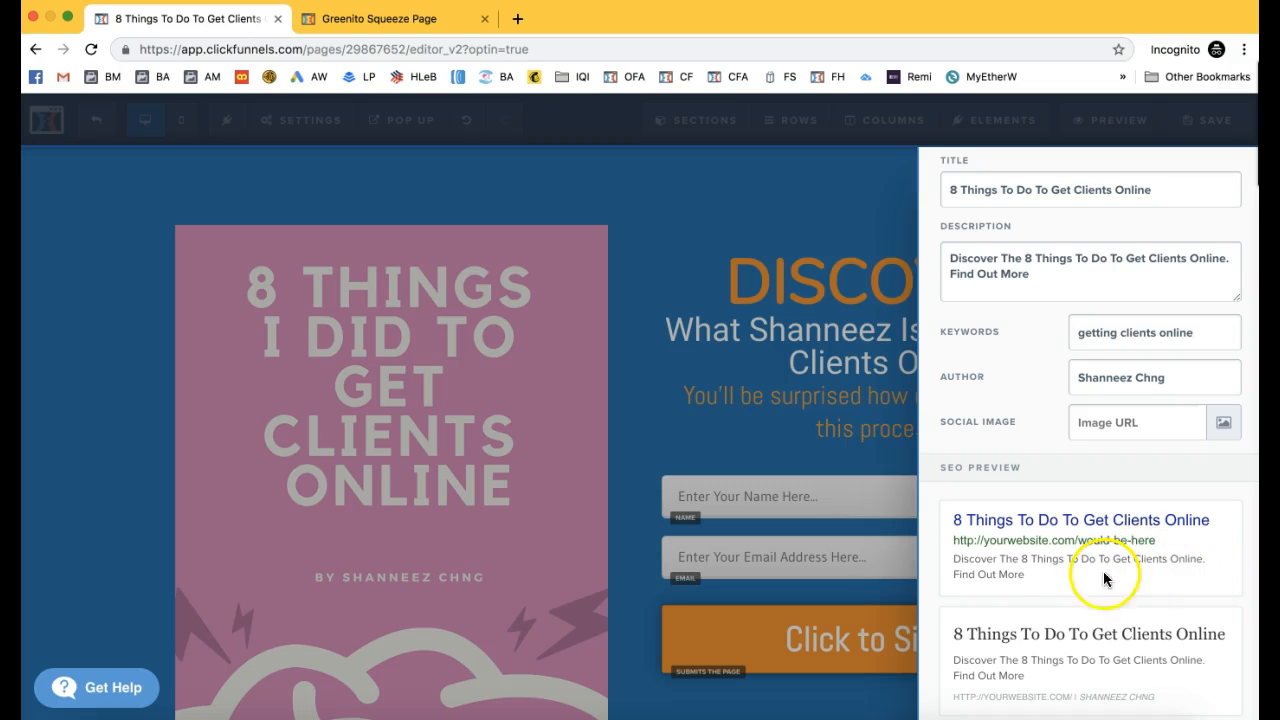
pyautogui.click(730, 297)
pyautogui.click(1194, 124)
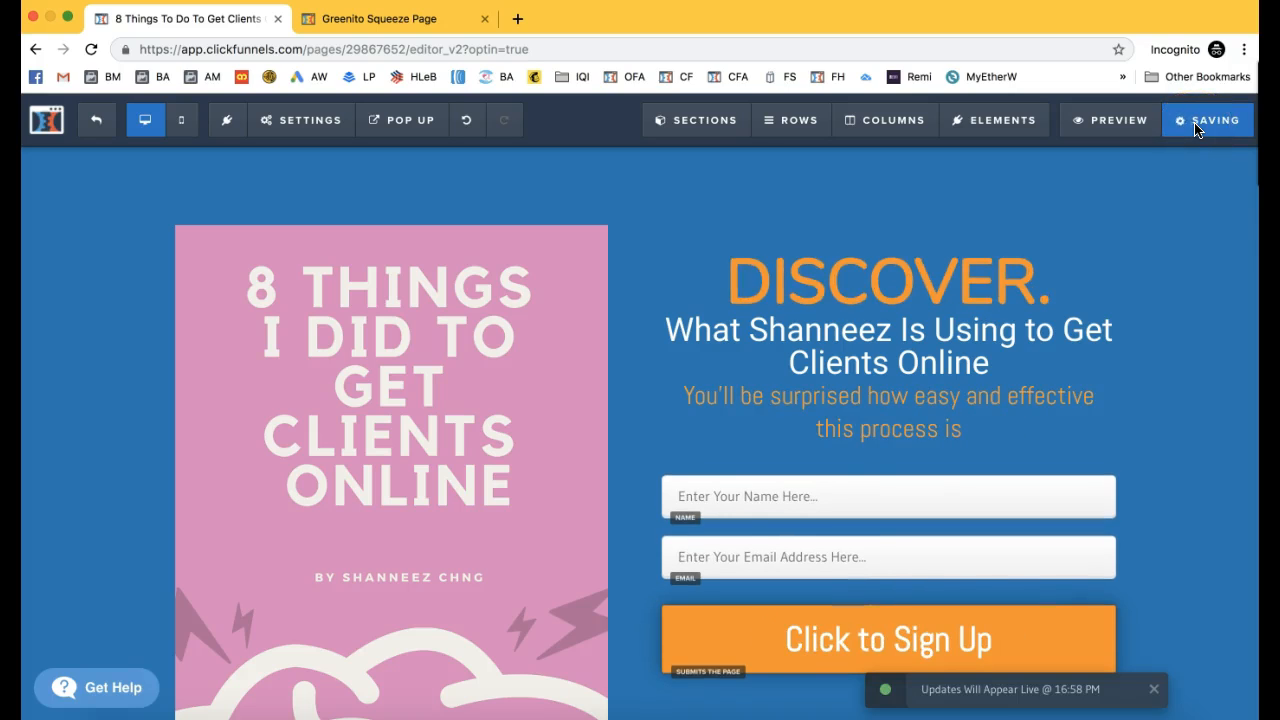
# Step: Reload the live opt-in page to check its browser title
pyautogui.click(356, 20)
pyautogui.click(91, 49)
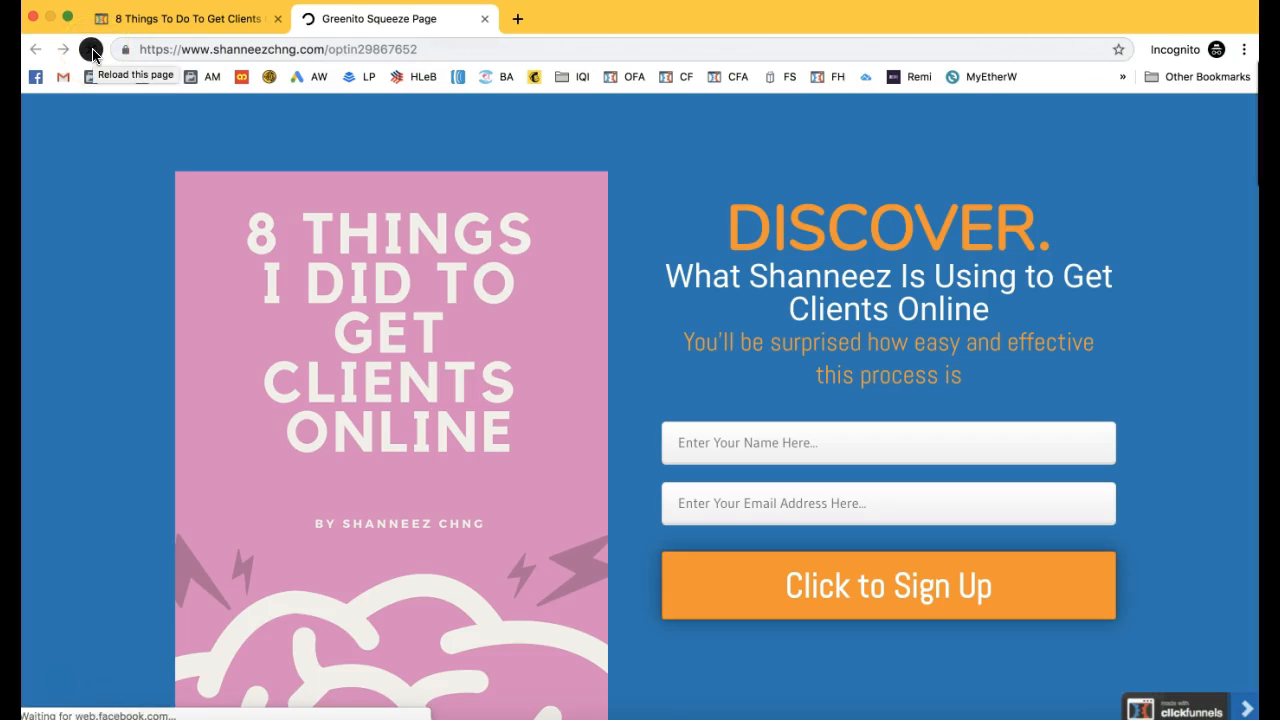
pyautogui.click(433, 52)
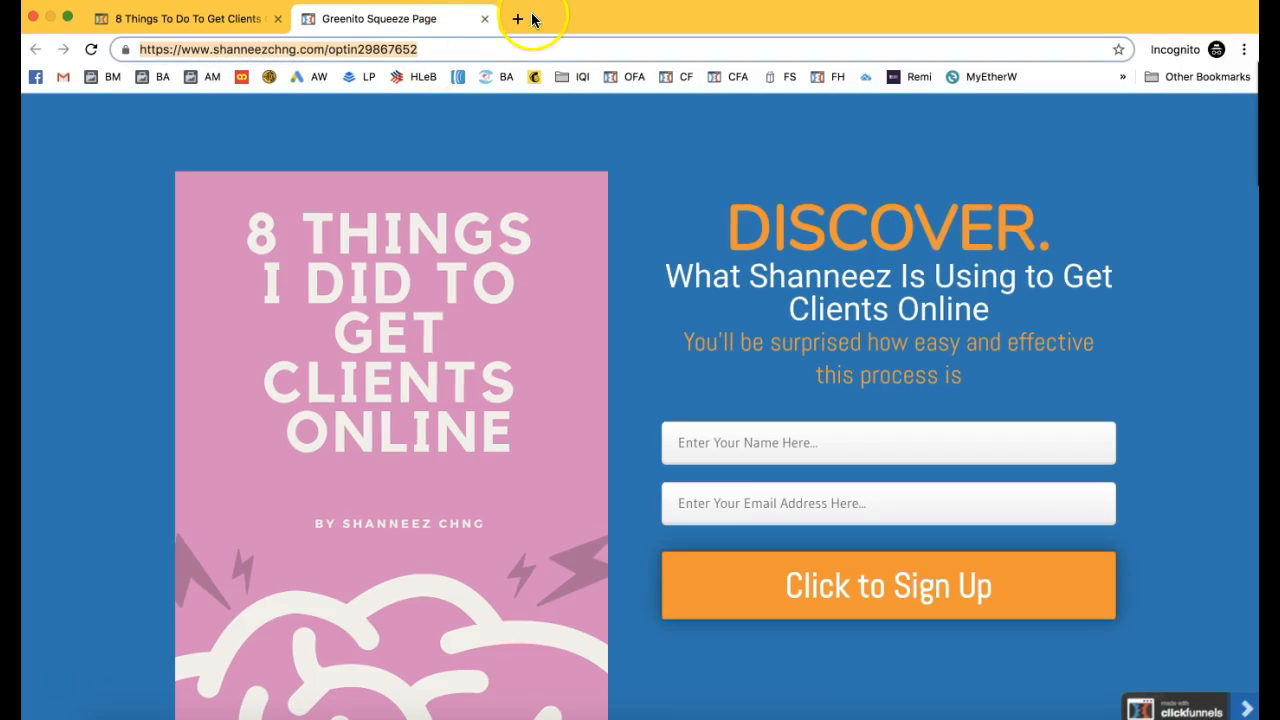
# Step: Exit the page editor and open the live page from the funnel step's overview
pyautogui.click(198, 22)
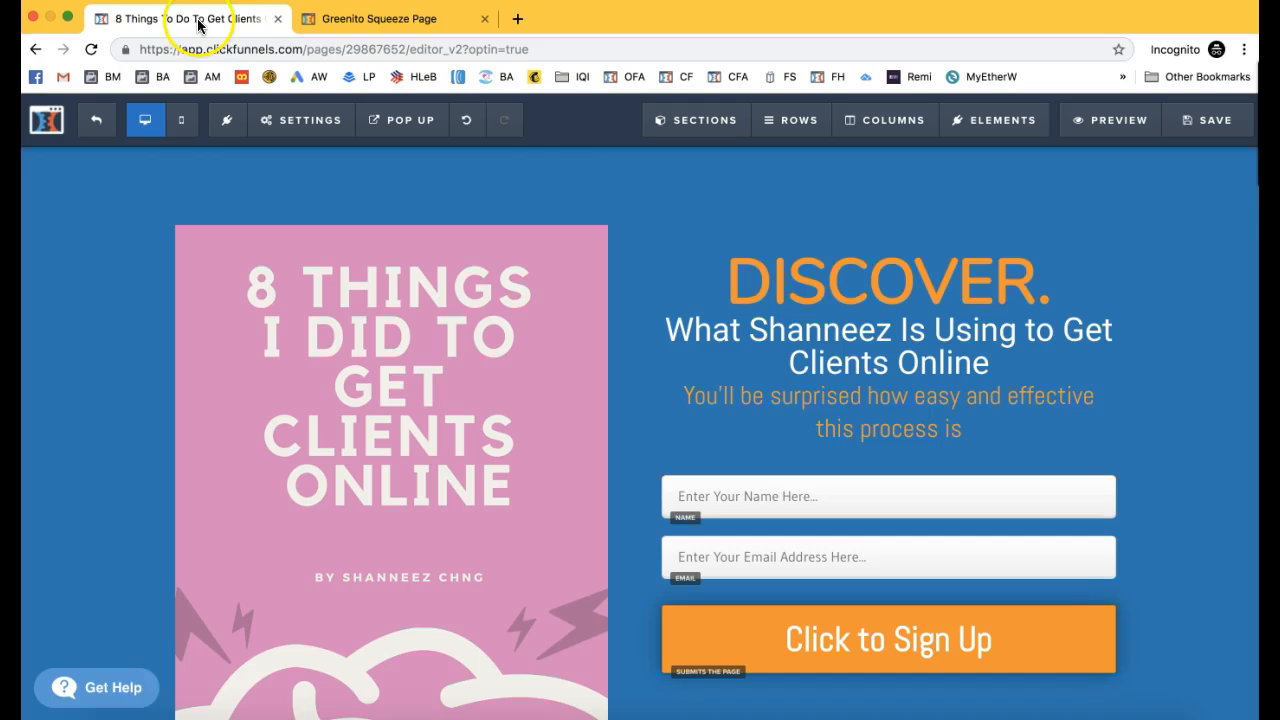
pyautogui.click(95, 125)
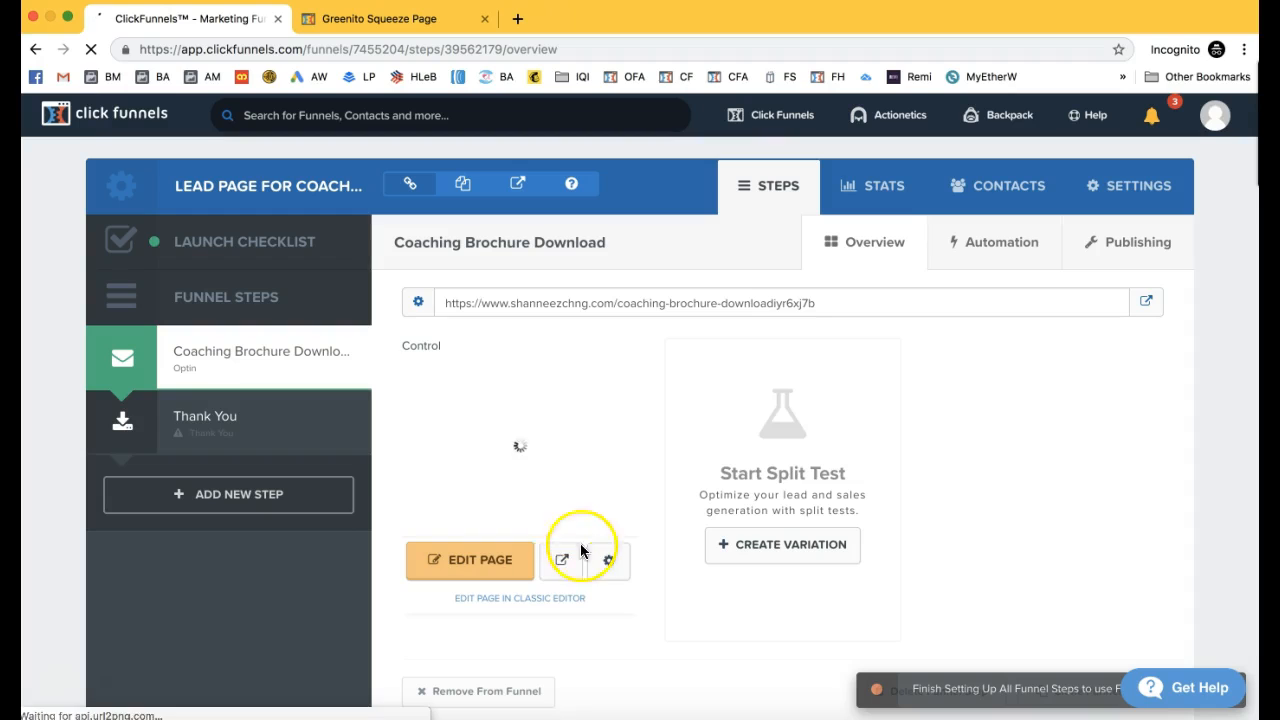
pyautogui.click(1147, 302)
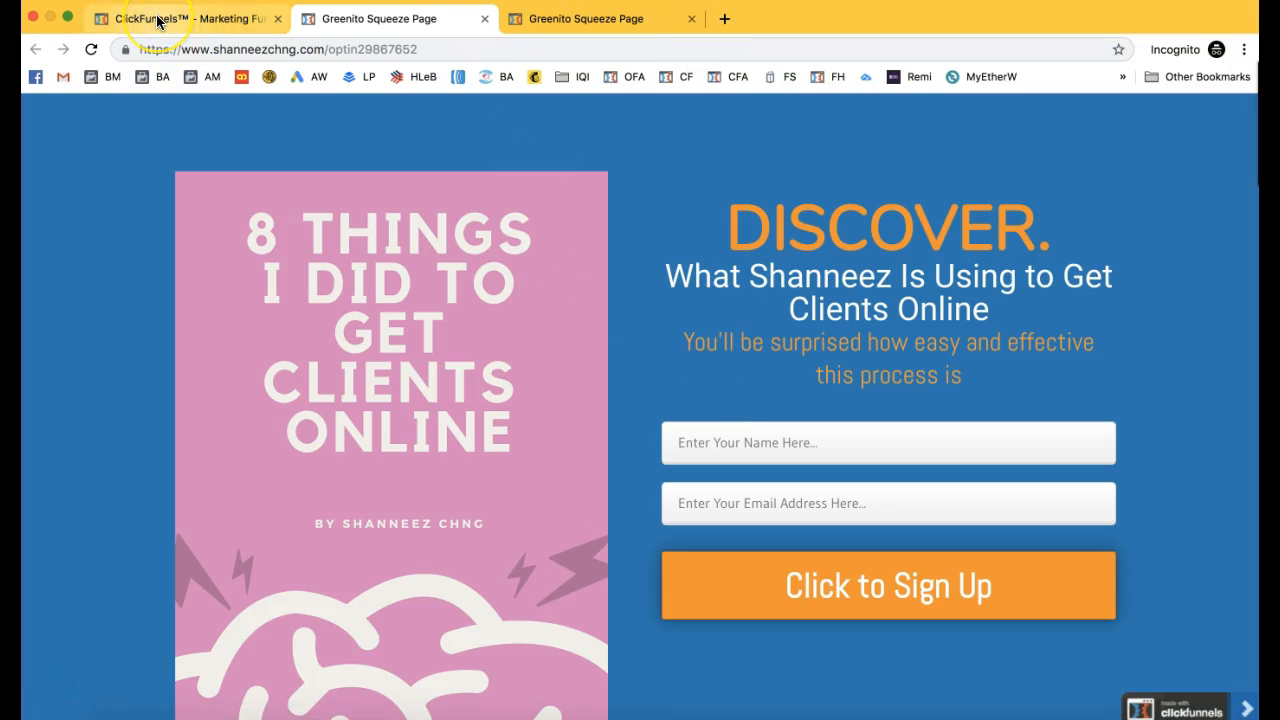
# Step: Reopen the opt-in page in the editor, check its SEO meta data entries and save the page again
pyautogui.click(158, 22)
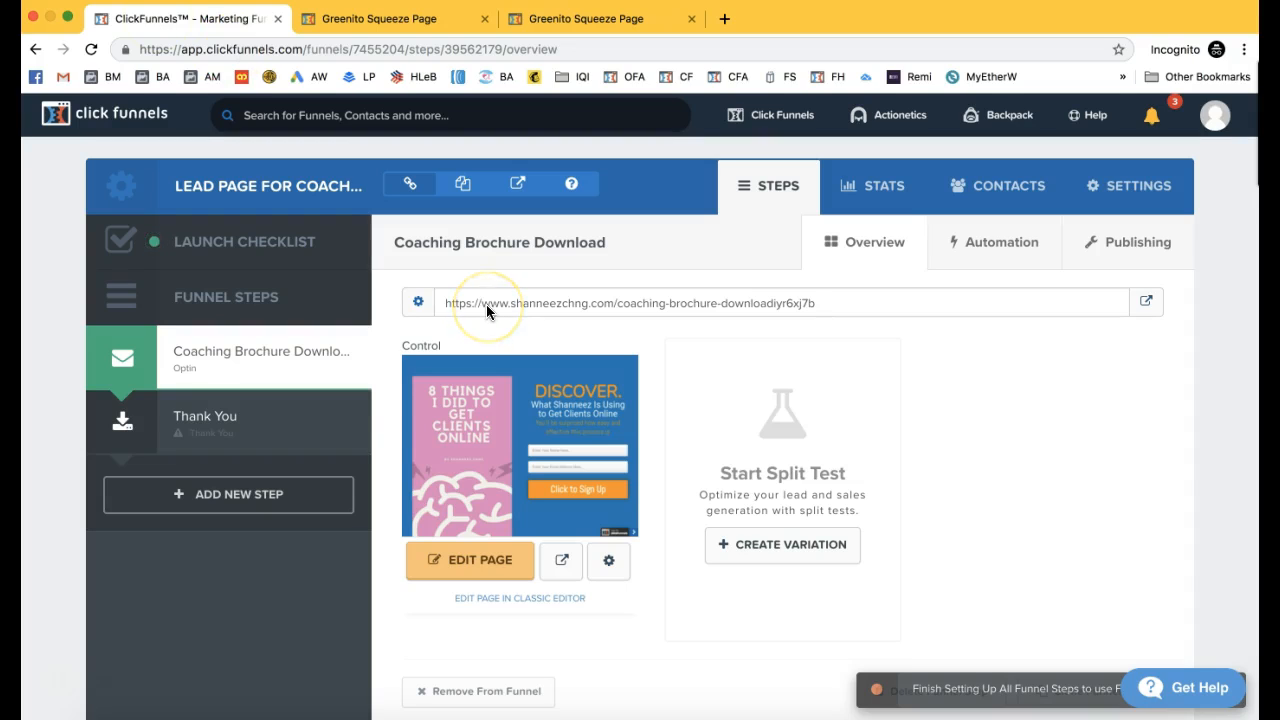
pyautogui.click(481, 561)
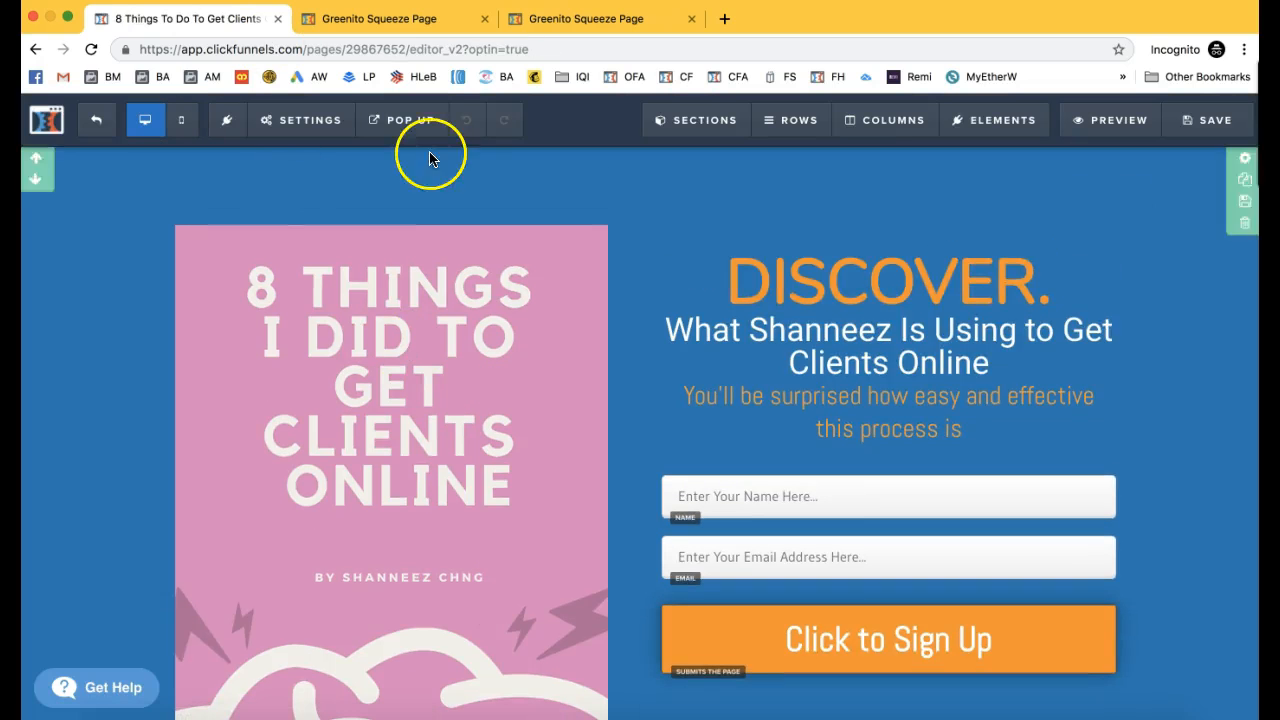
pyautogui.click(277, 122)
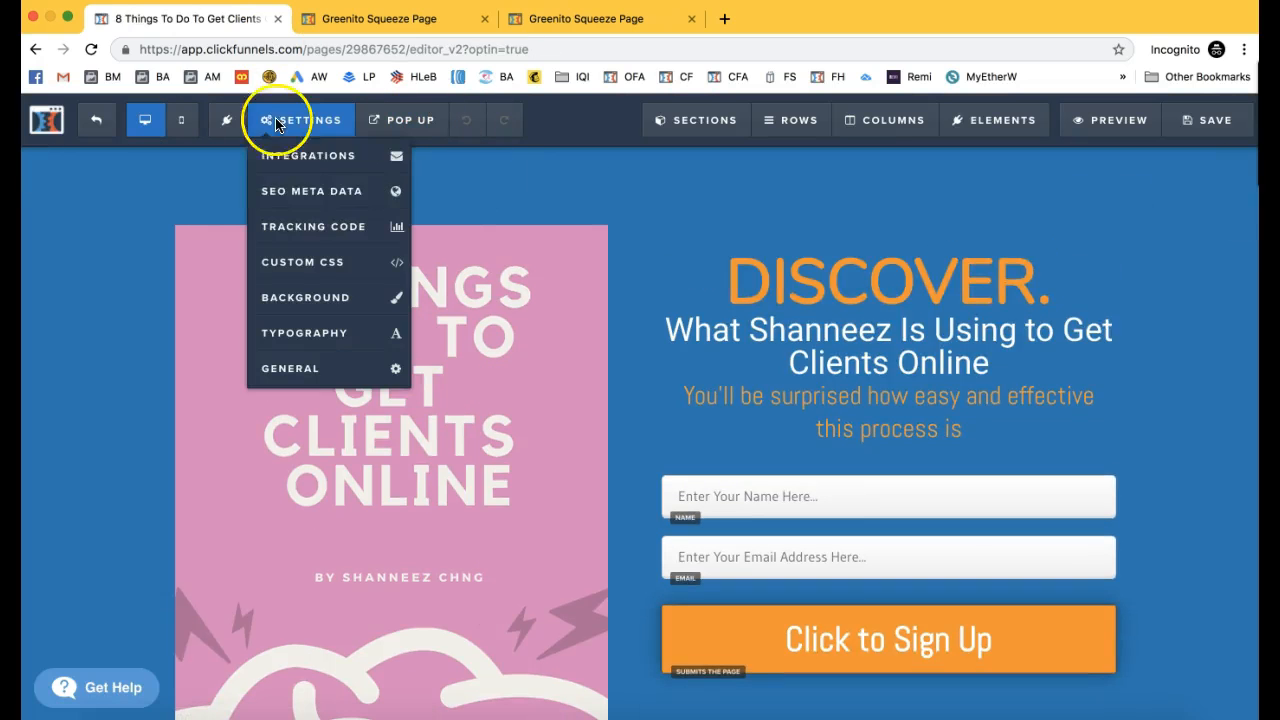
pyautogui.click(311, 190)
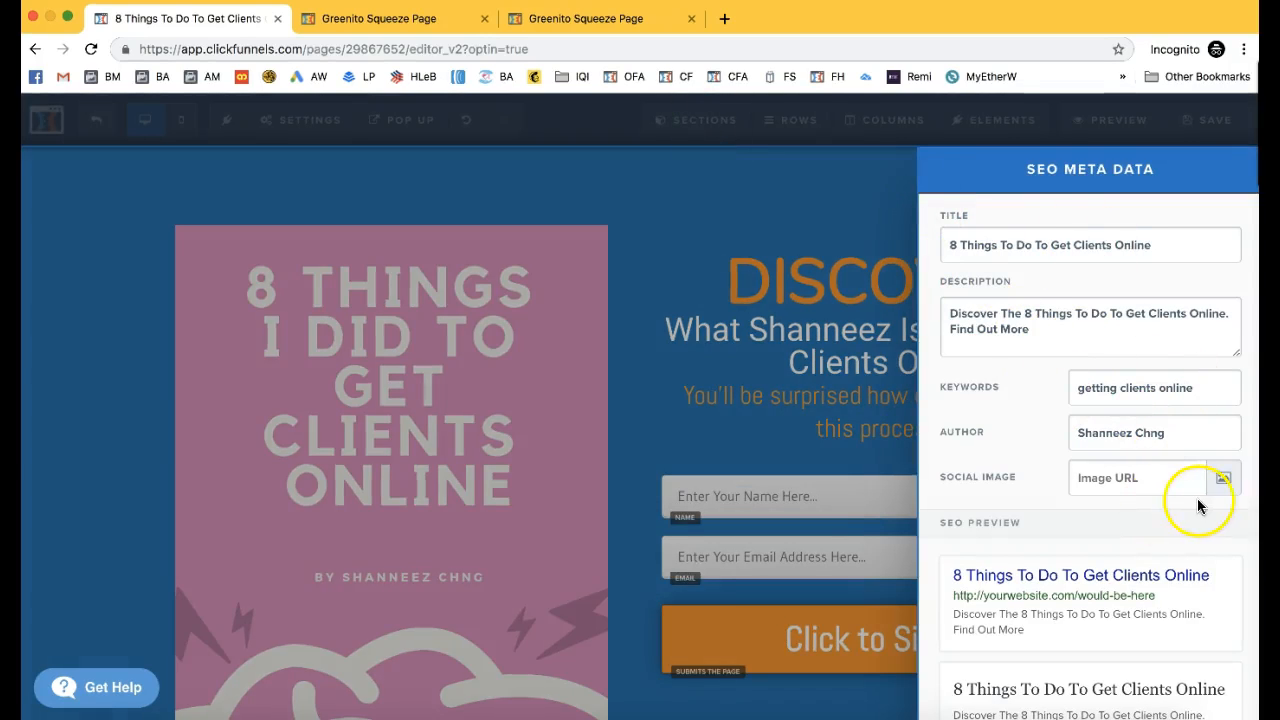
pyautogui.click(706, 229)
pyautogui.click(1196, 124)
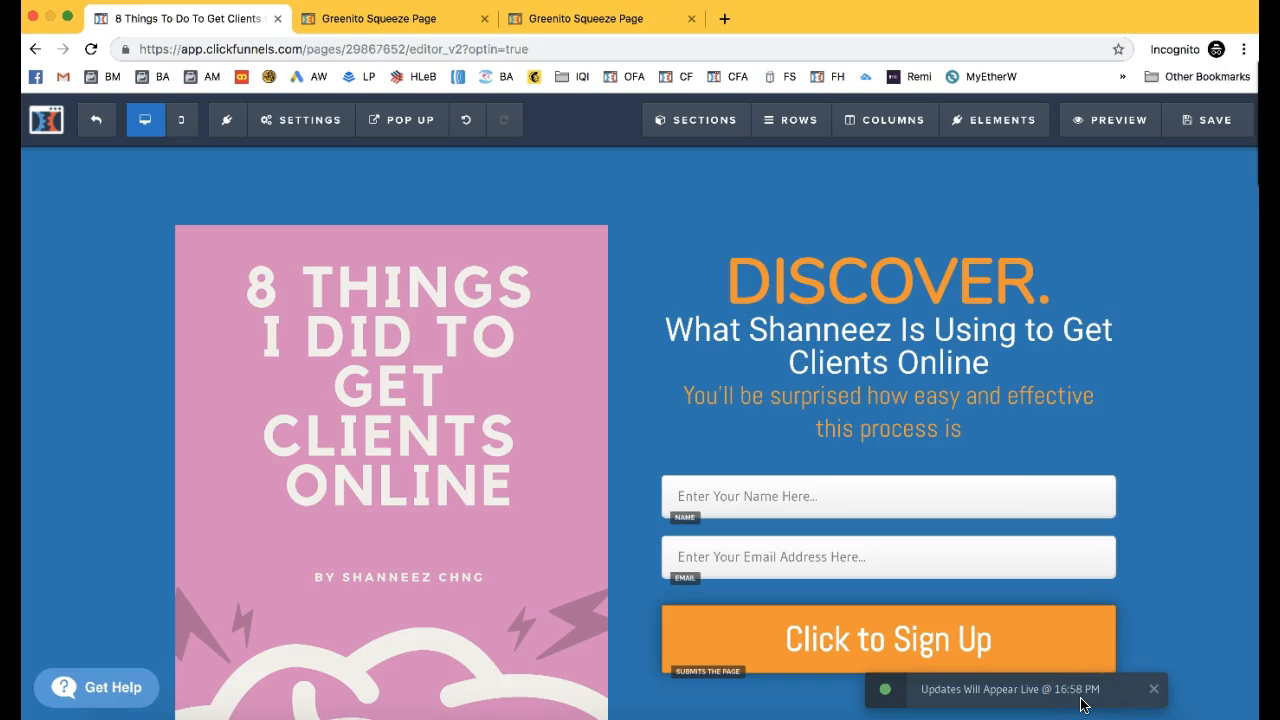
# Step: Reload both open copies of the live opt-in page and check their browser titles
pyautogui.click(378, 22)
pyautogui.click(90, 50)
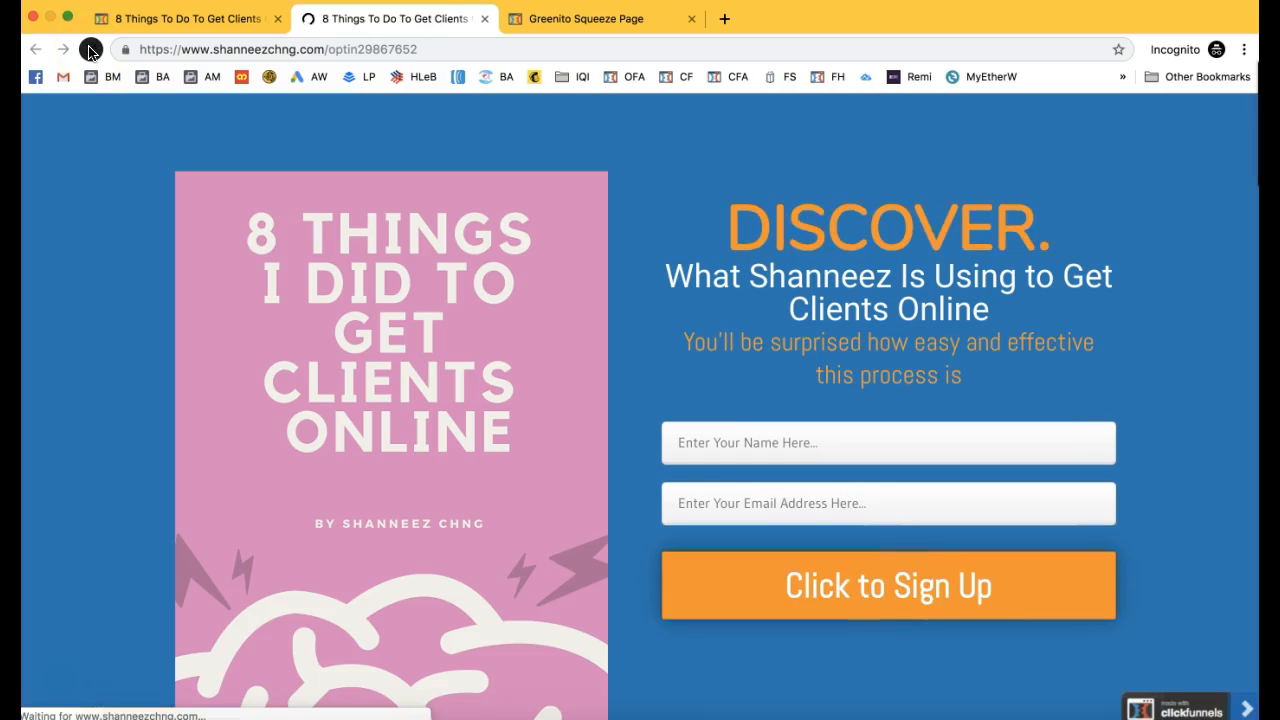
pyautogui.click(593, 24)
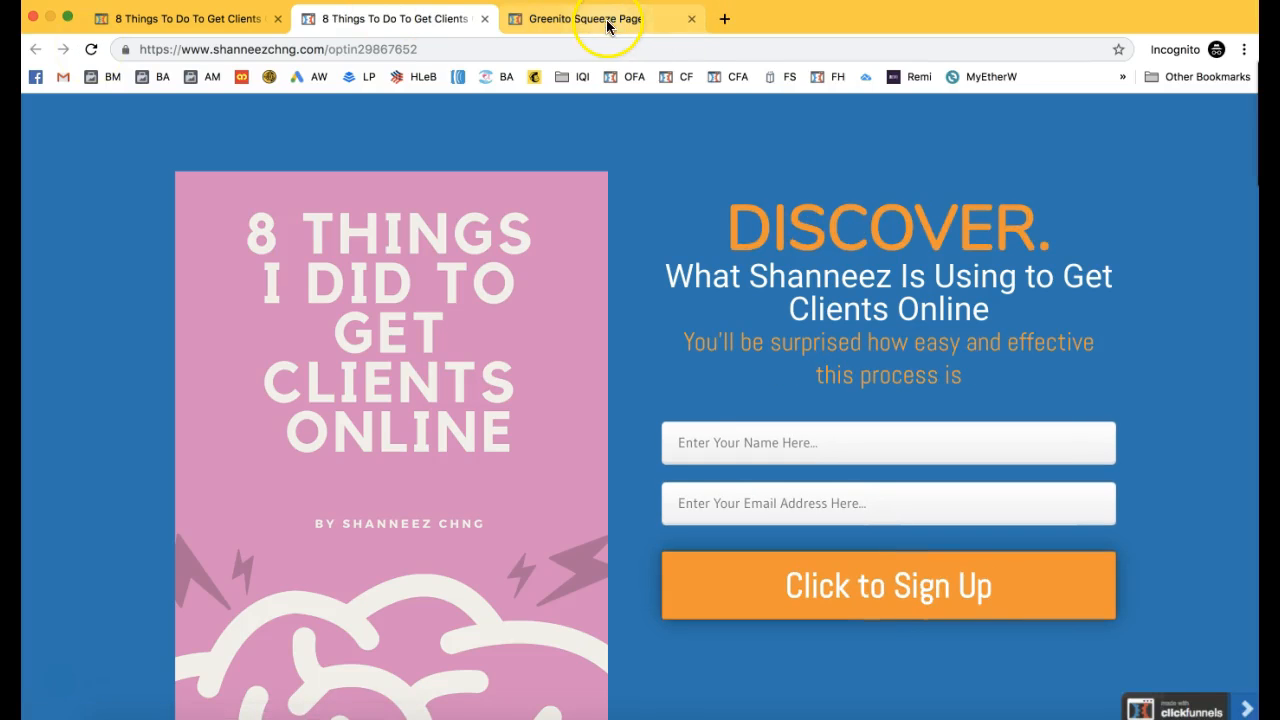
pyautogui.click(327, 31)
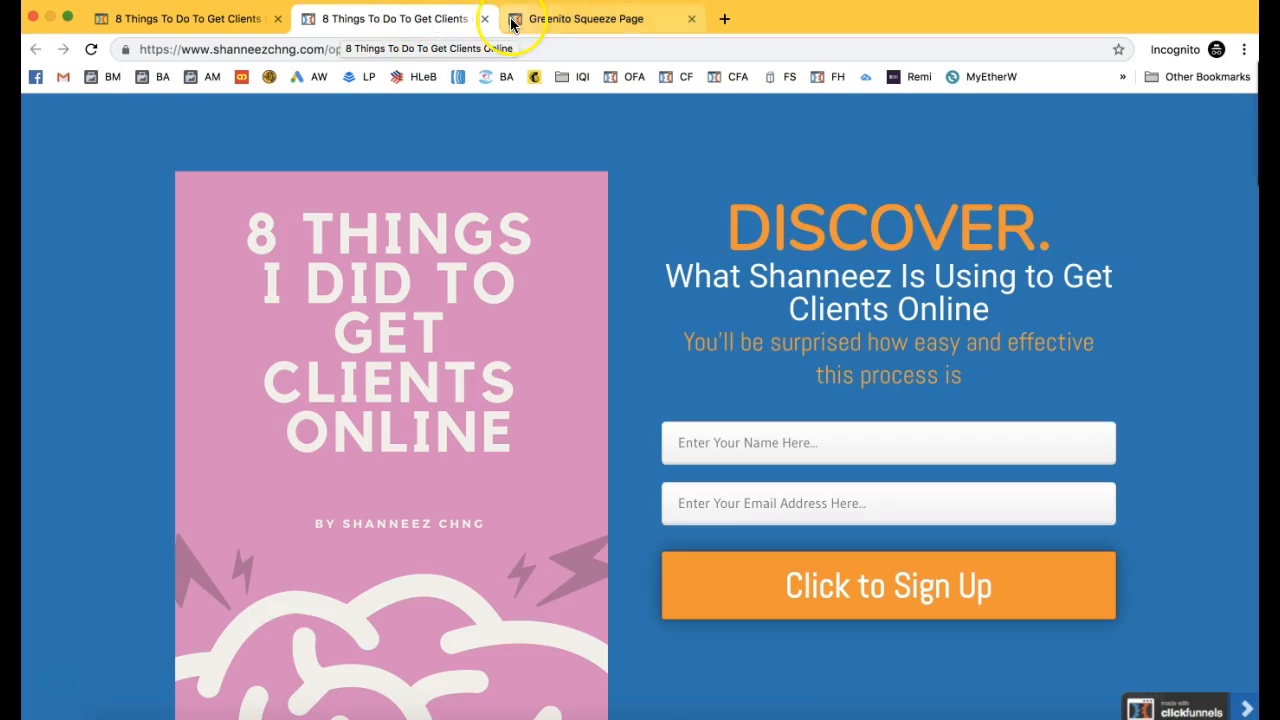
pyautogui.click(565, 22)
pyautogui.click(92, 50)
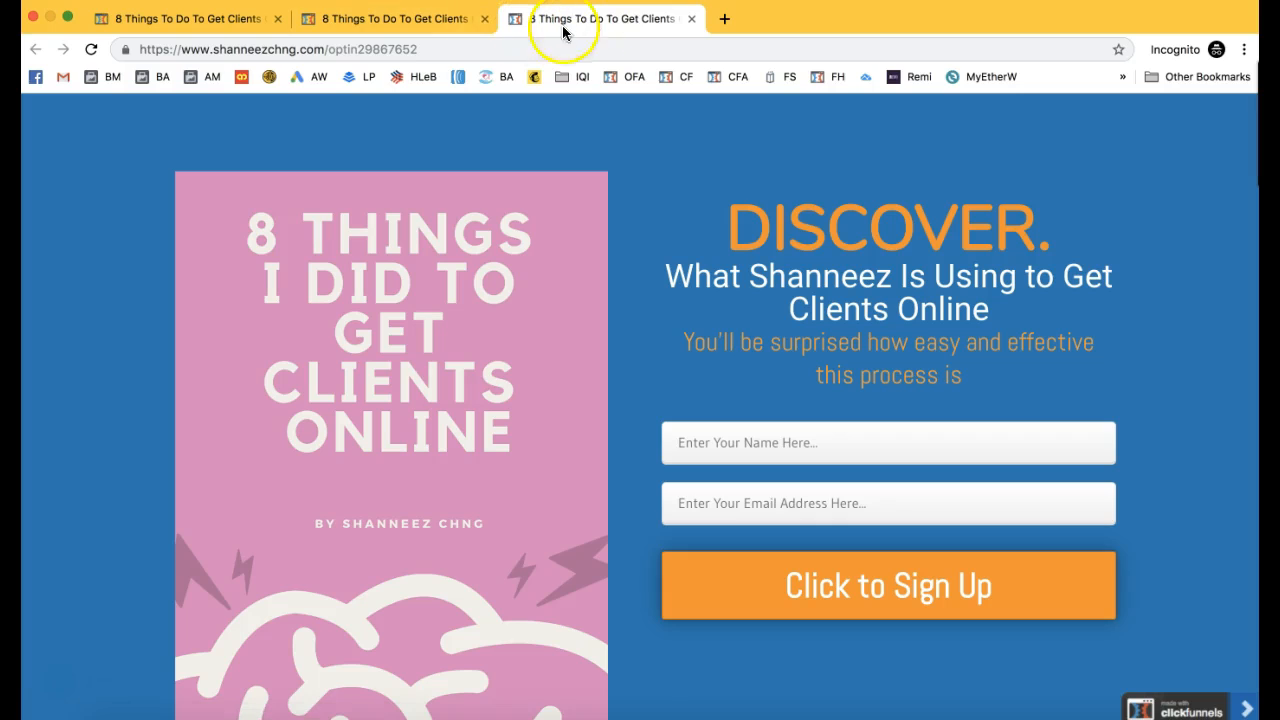
# Step: Copy the live page's URL and paste it into a new Facebook post
pyautogui.click(439, 53)
pyautogui.press('super+c')
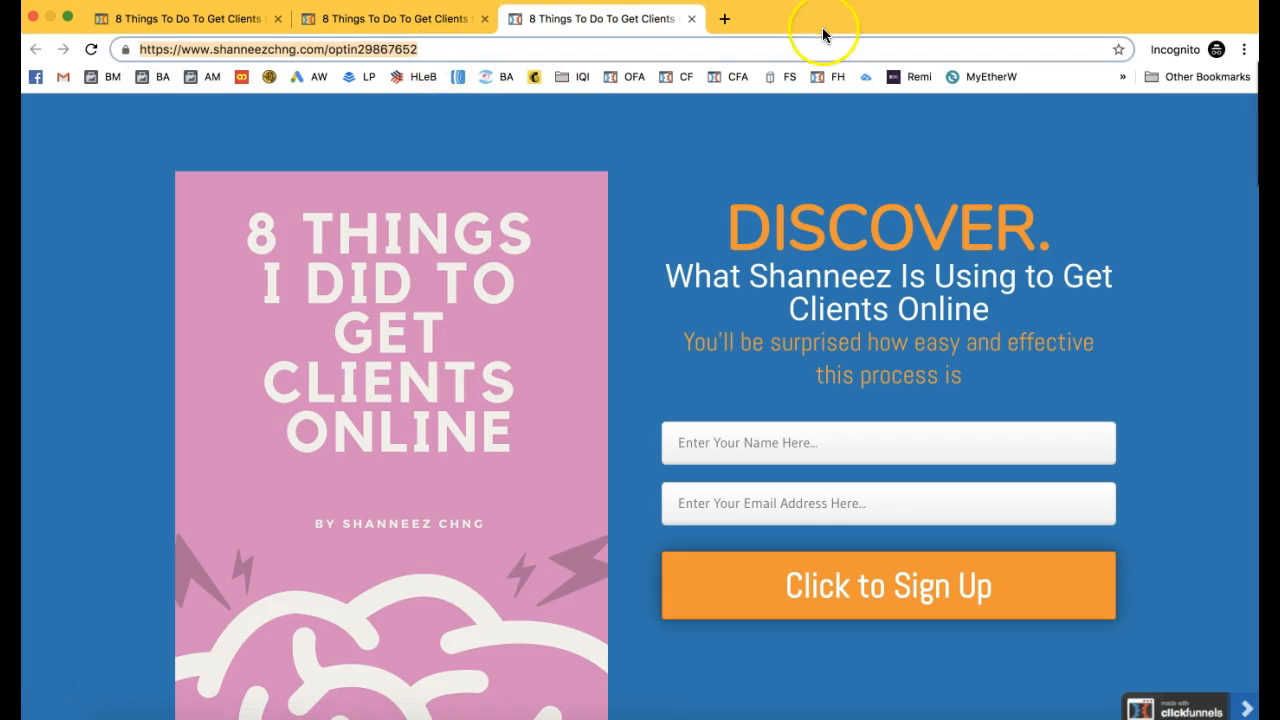
pyautogui.click(724, 18)
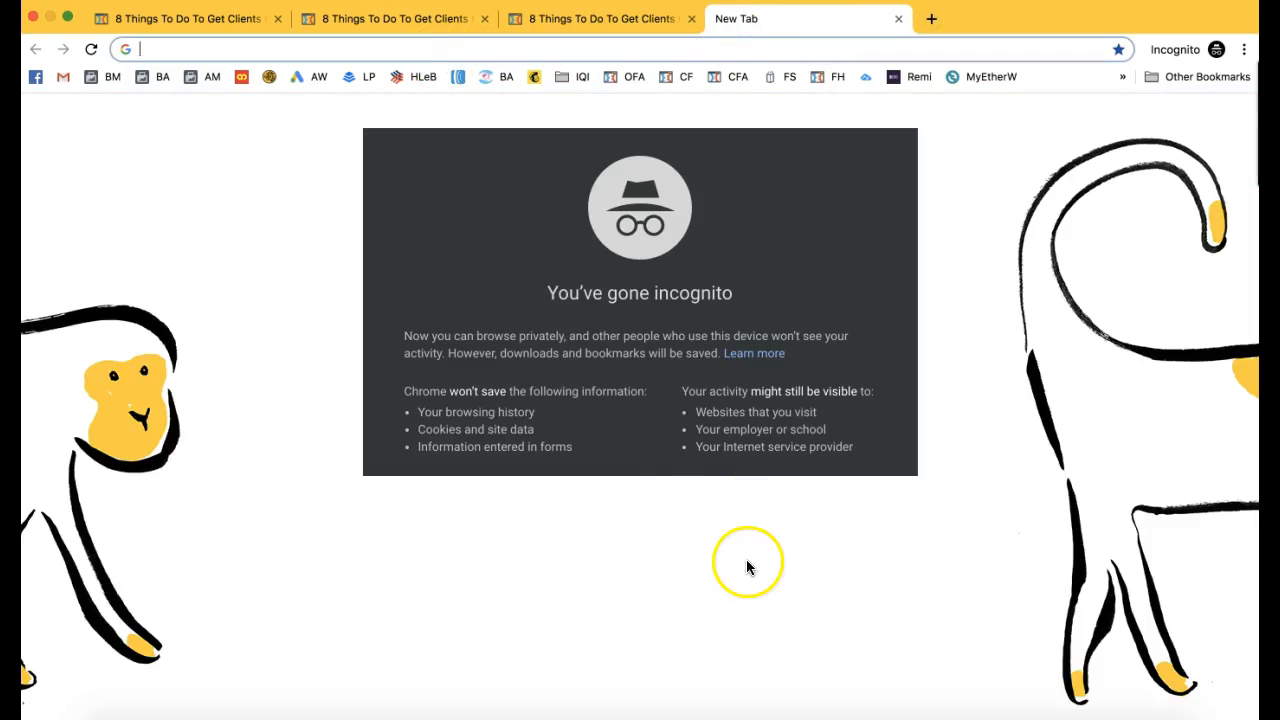
pyautogui.click(380, 198)
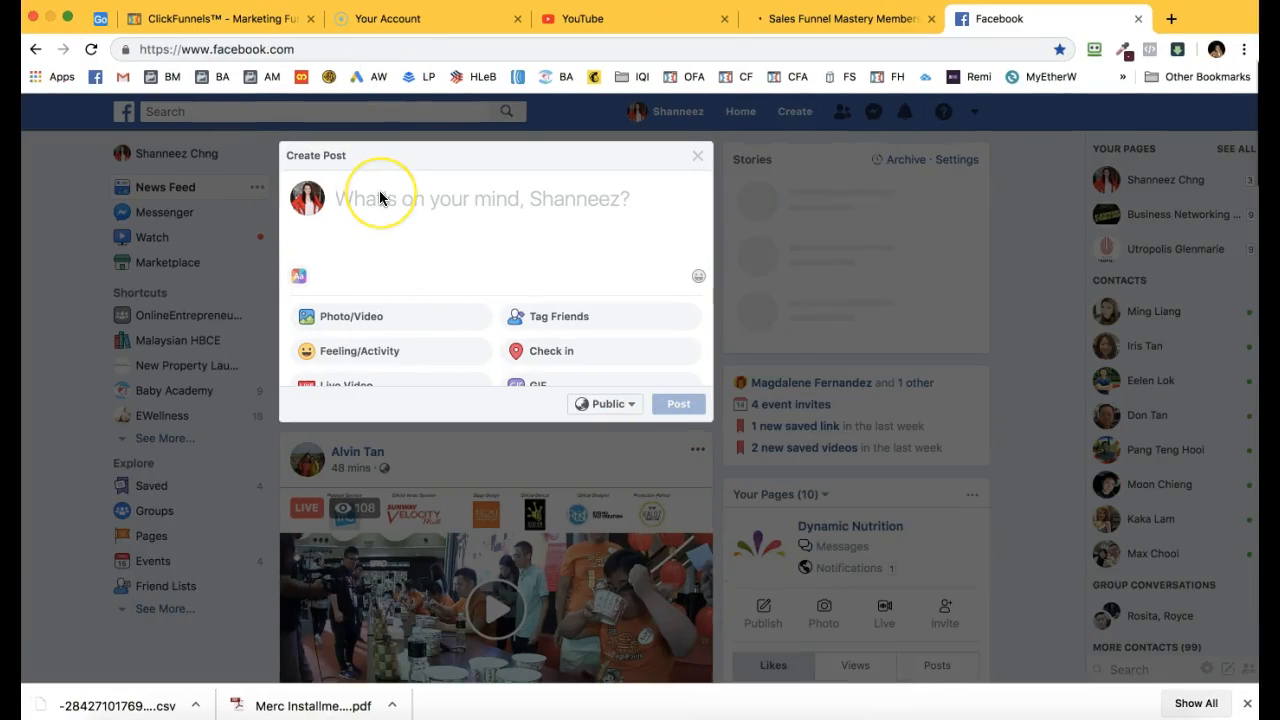
pyautogui.press('super+v')
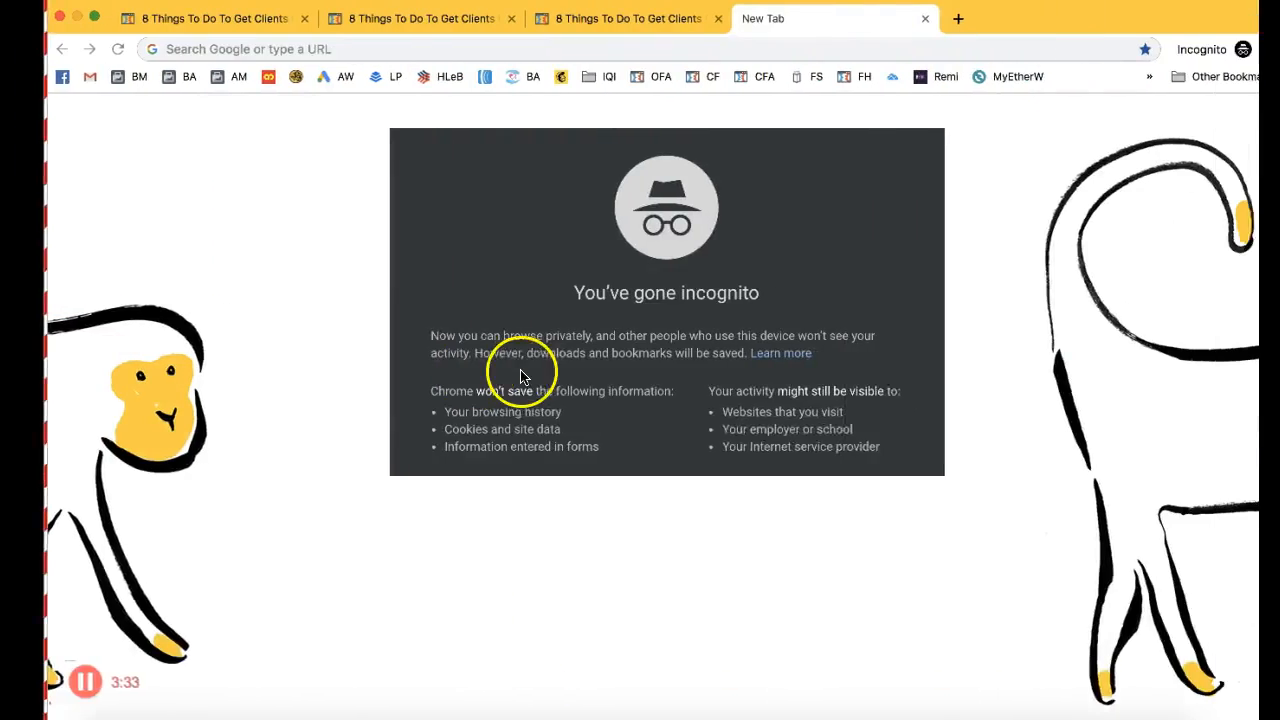
pyautogui.click(320, 49)
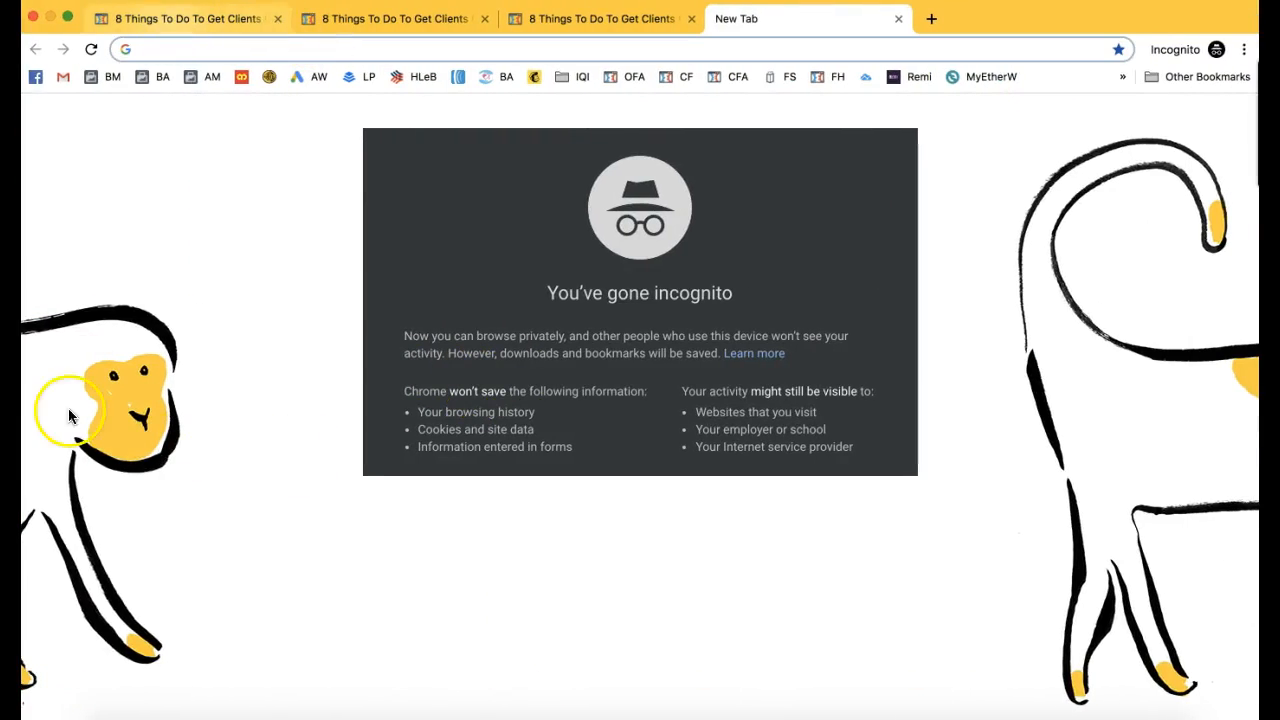